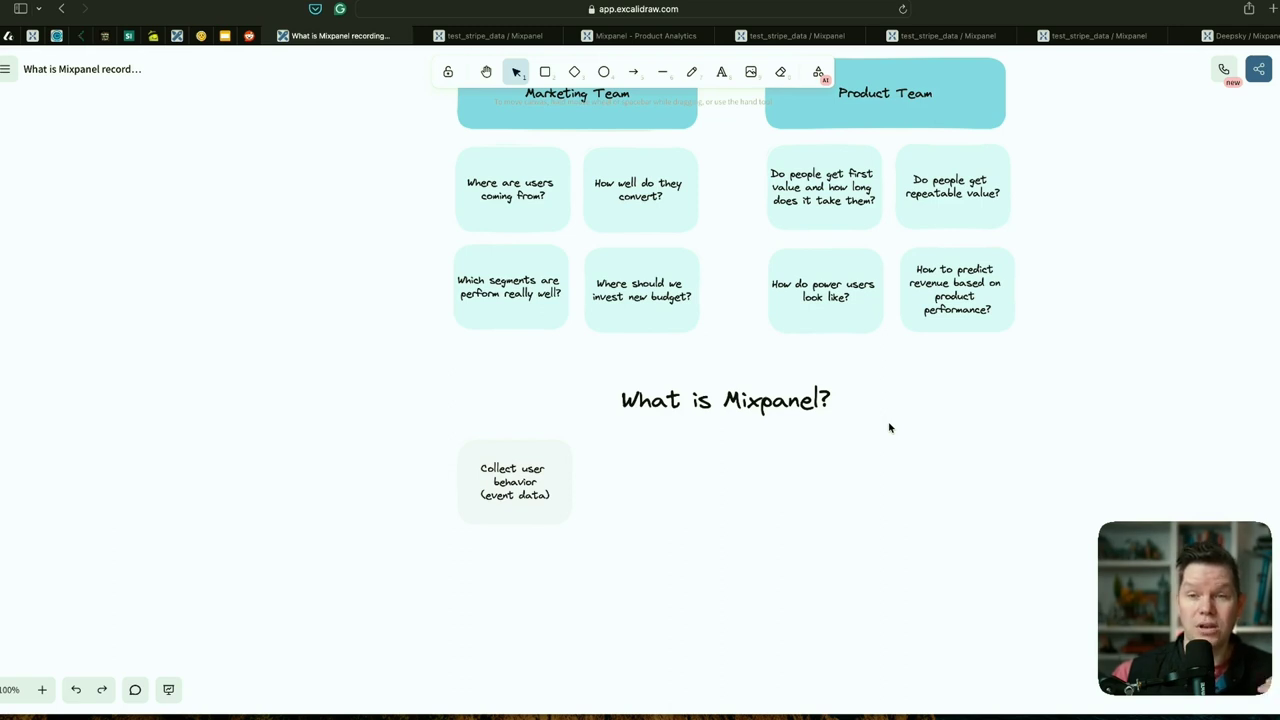
pyautogui.hotkey('ctrl', 'Tab')
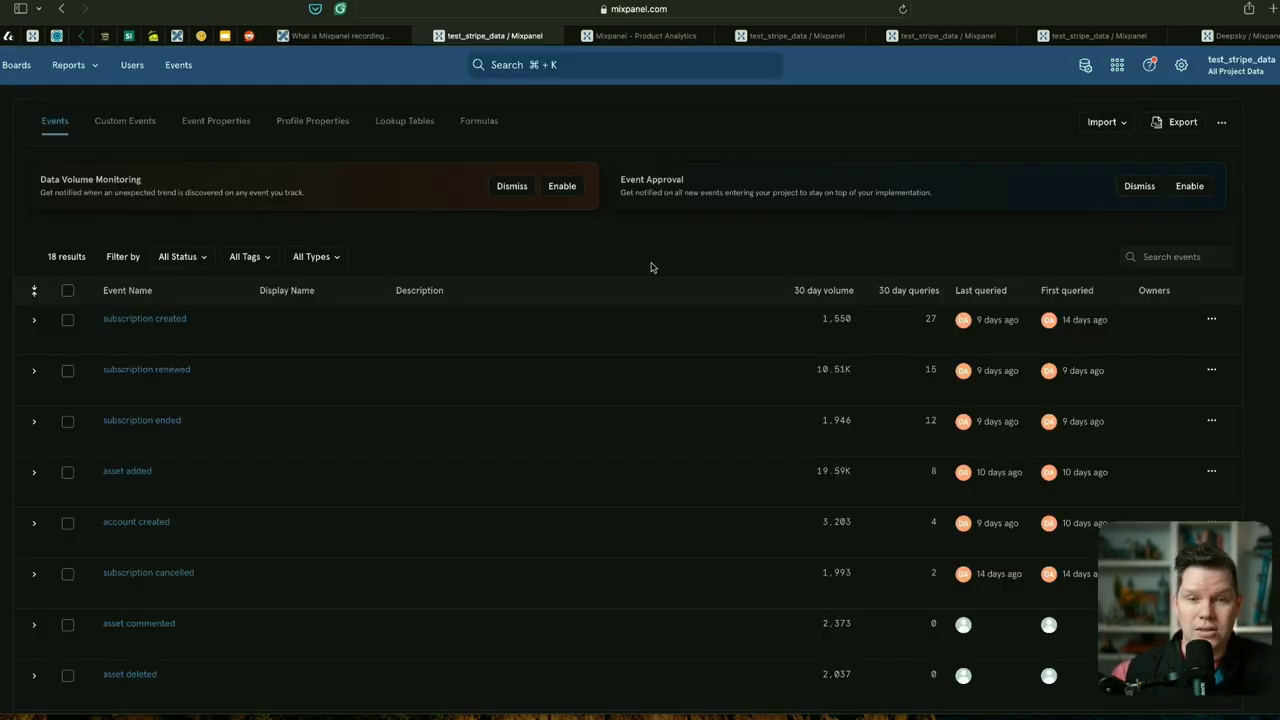
pyautogui.scroll(-1, 600, 267)
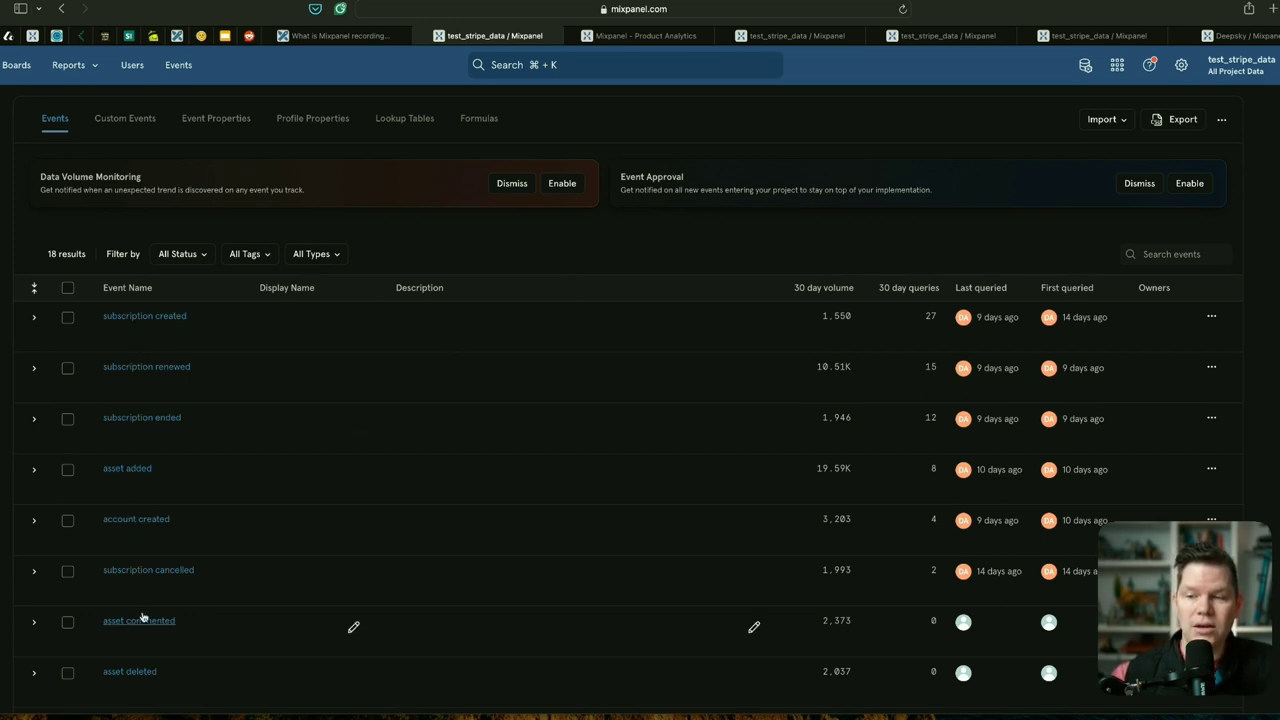
pyautogui.scroll(-5, 142, 617)
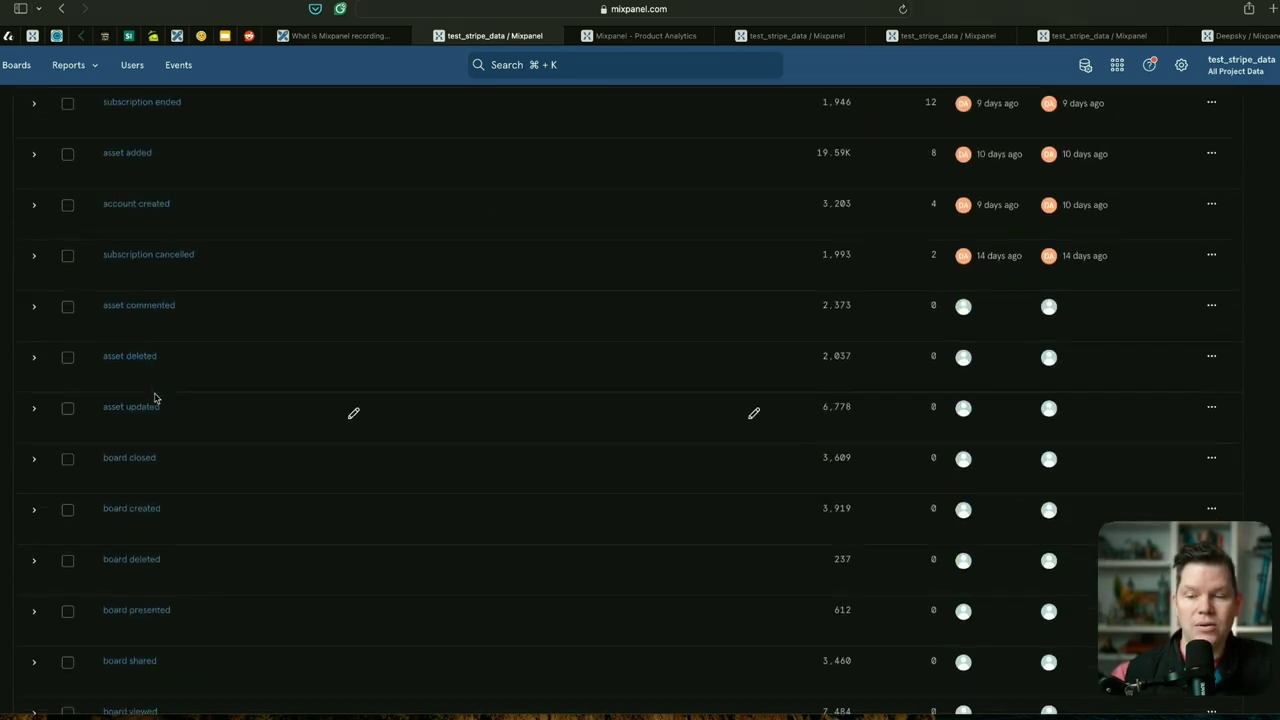
pyautogui.scroll(-1, 156, 397)
pyautogui.scroll(-3, 150, 440)
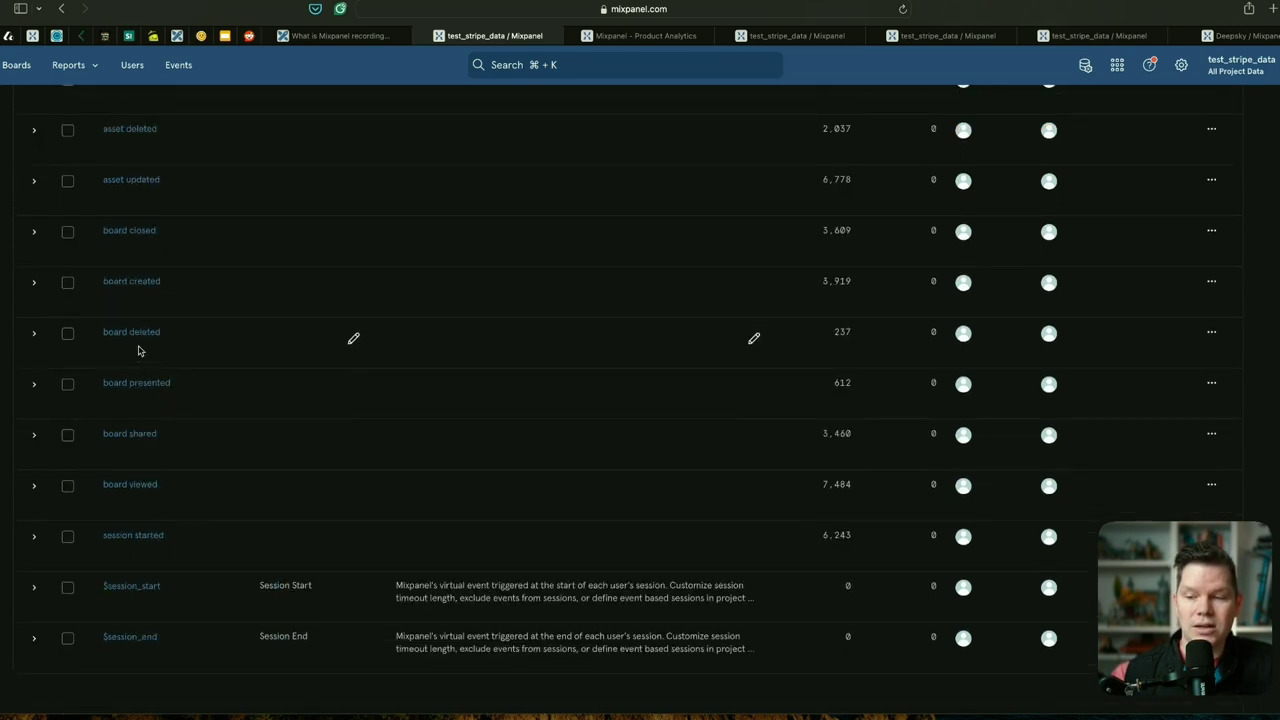
pyautogui.scroll(10, 138, 350)
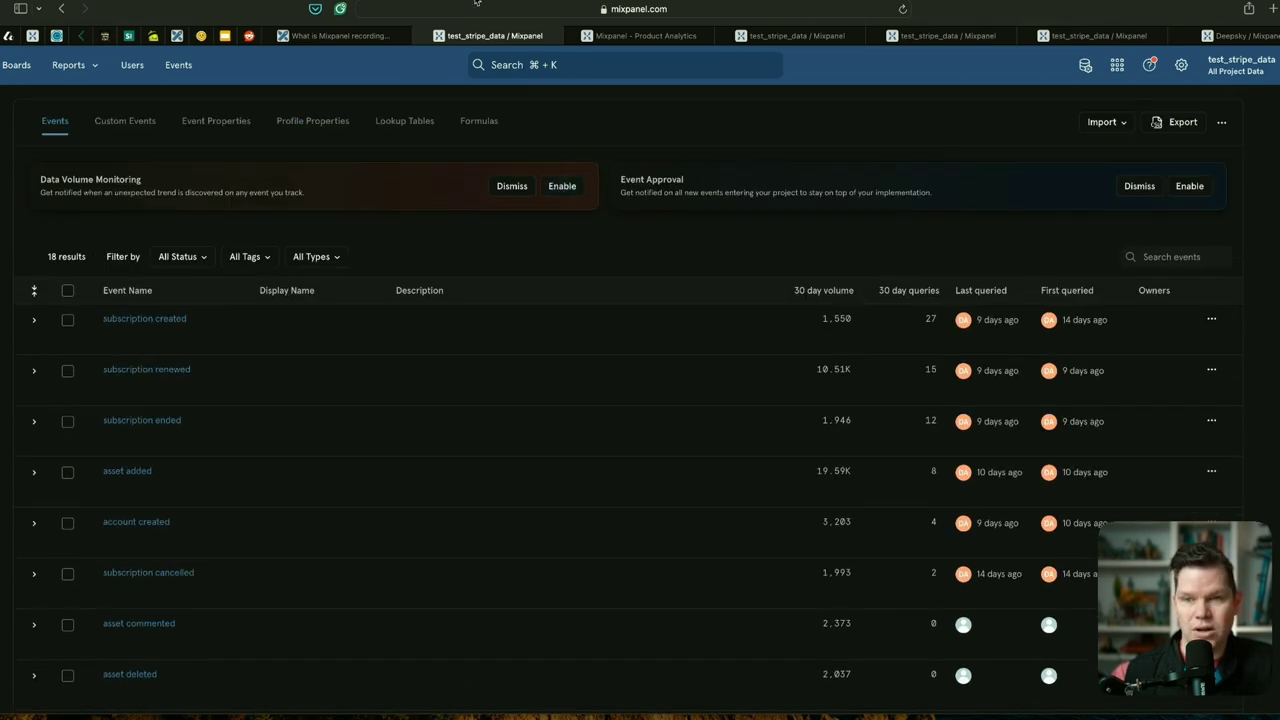
pyautogui.click(380, 36)
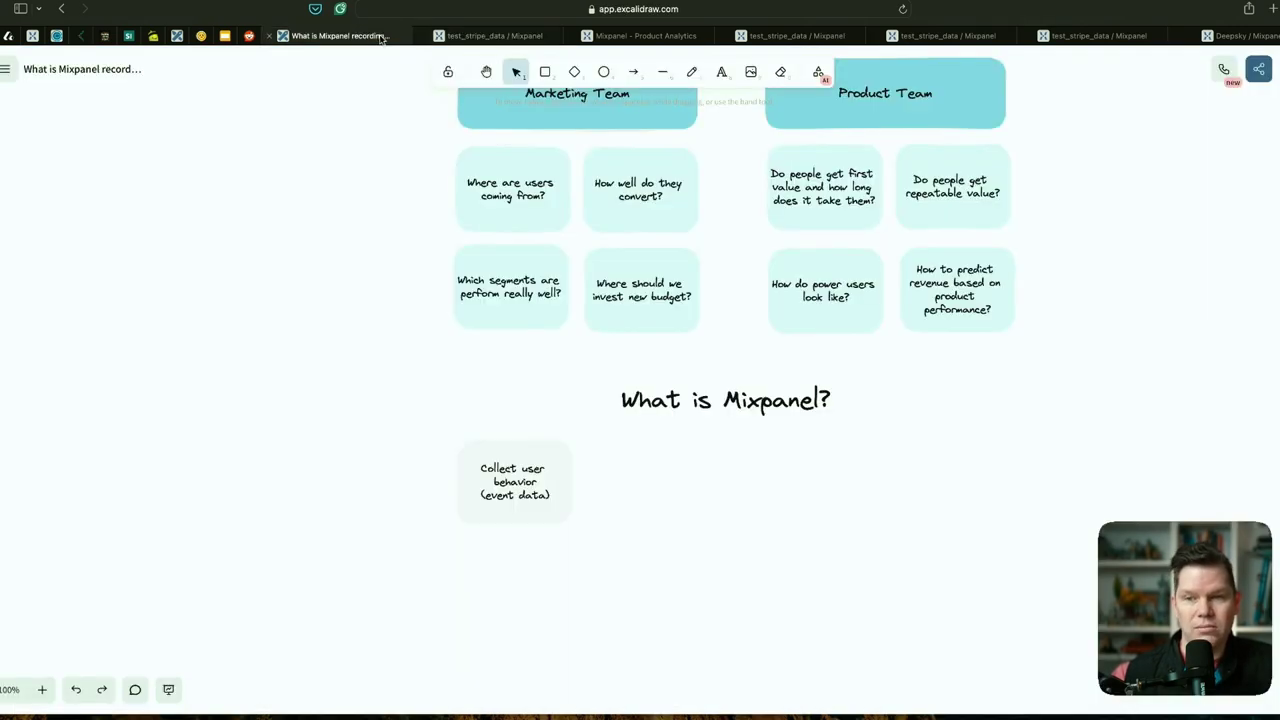
pyautogui.click(523, 36)
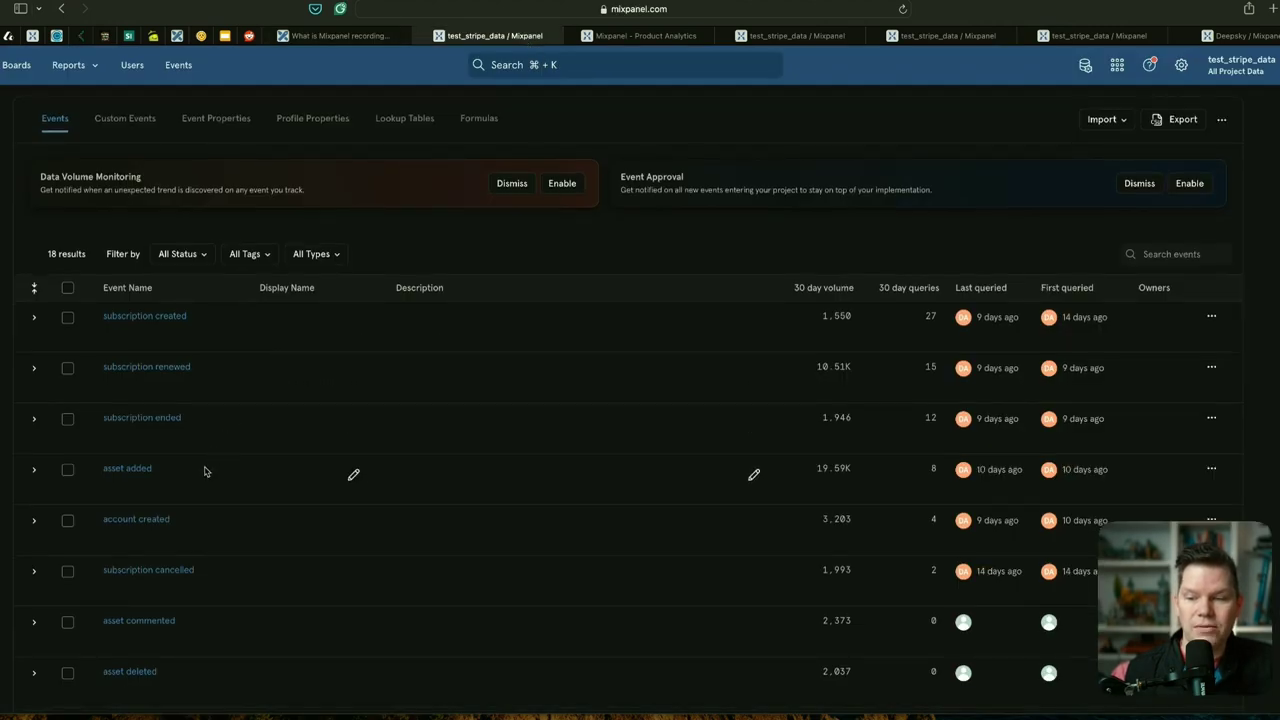
pyautogui.scroll(-2, 205, 470)
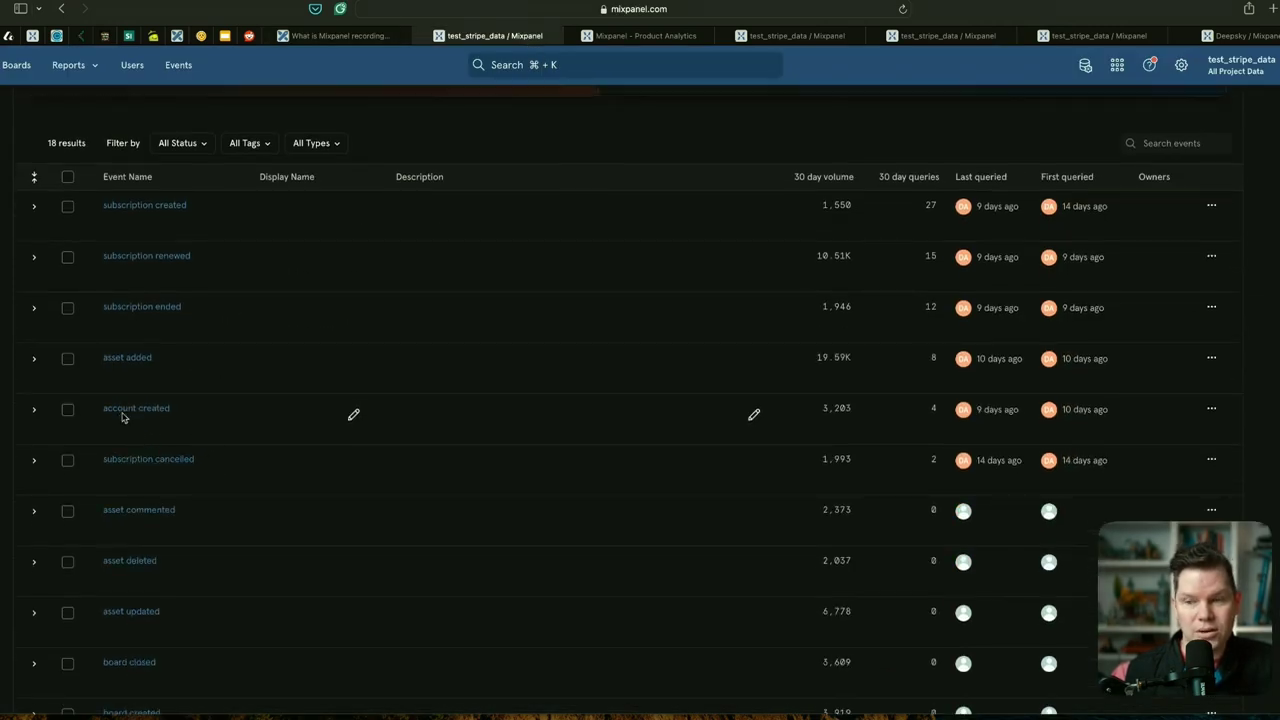
pyautogui.scroll(-4, 228, 450)
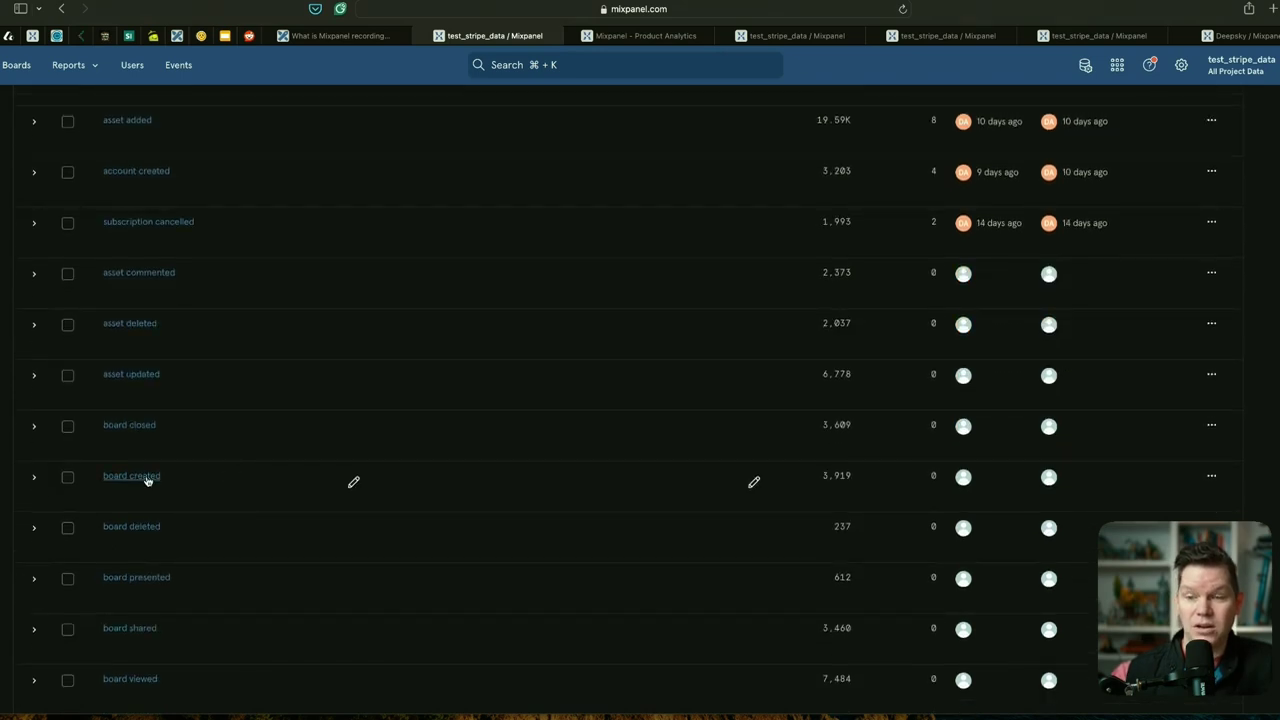
pyautogui.scroll(1, 171, 358)
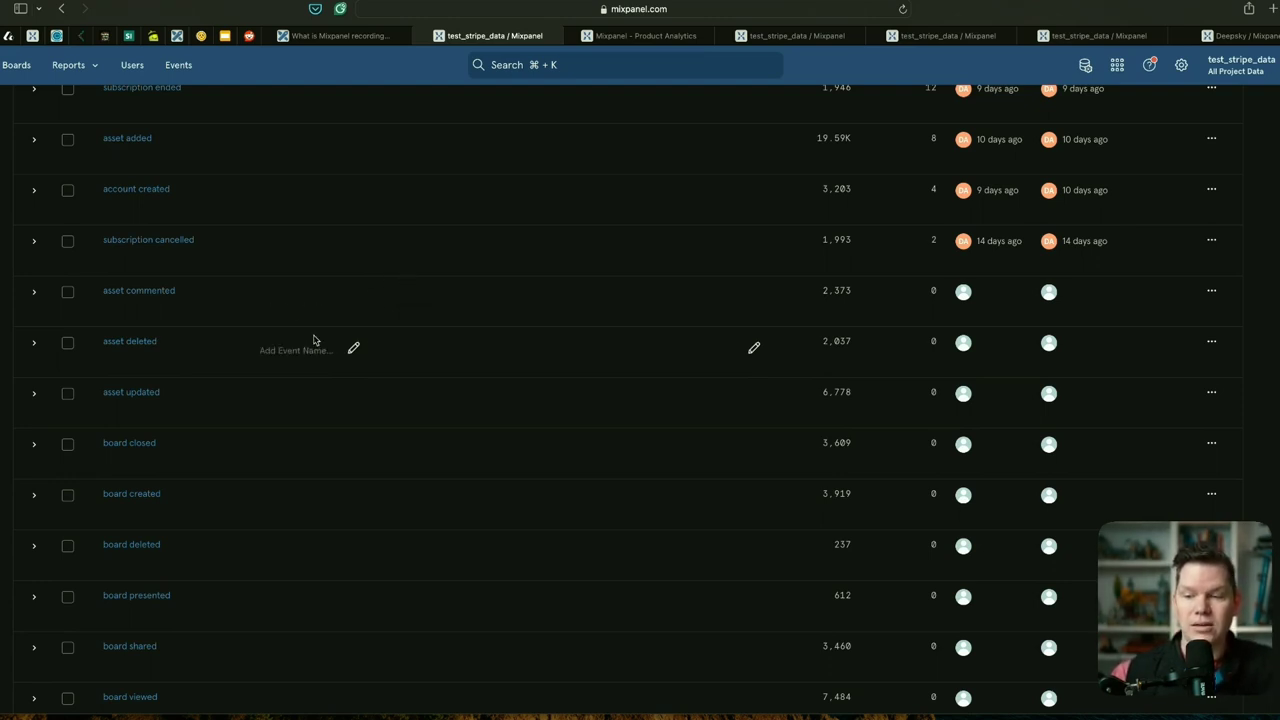
pyautogui.scroll(-3, 314, 340)
pyautogui.scroll(3, 314, 288)
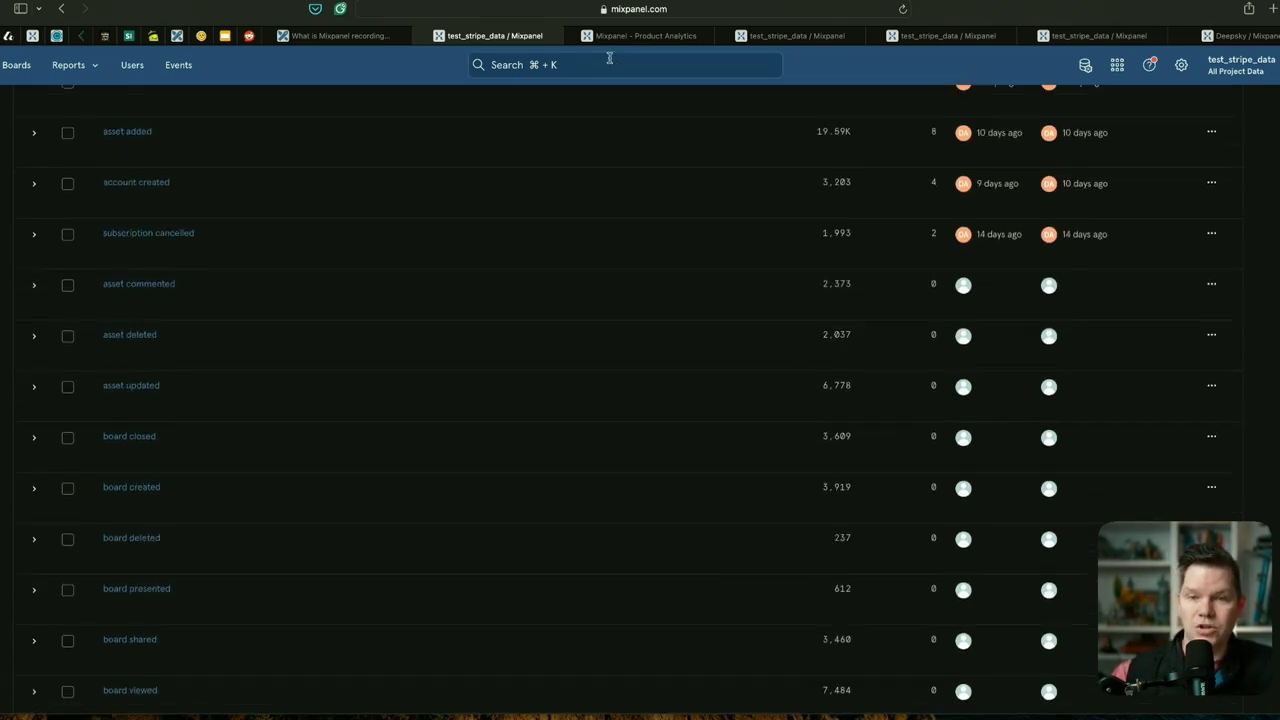
pyautogui.click(377, 36)
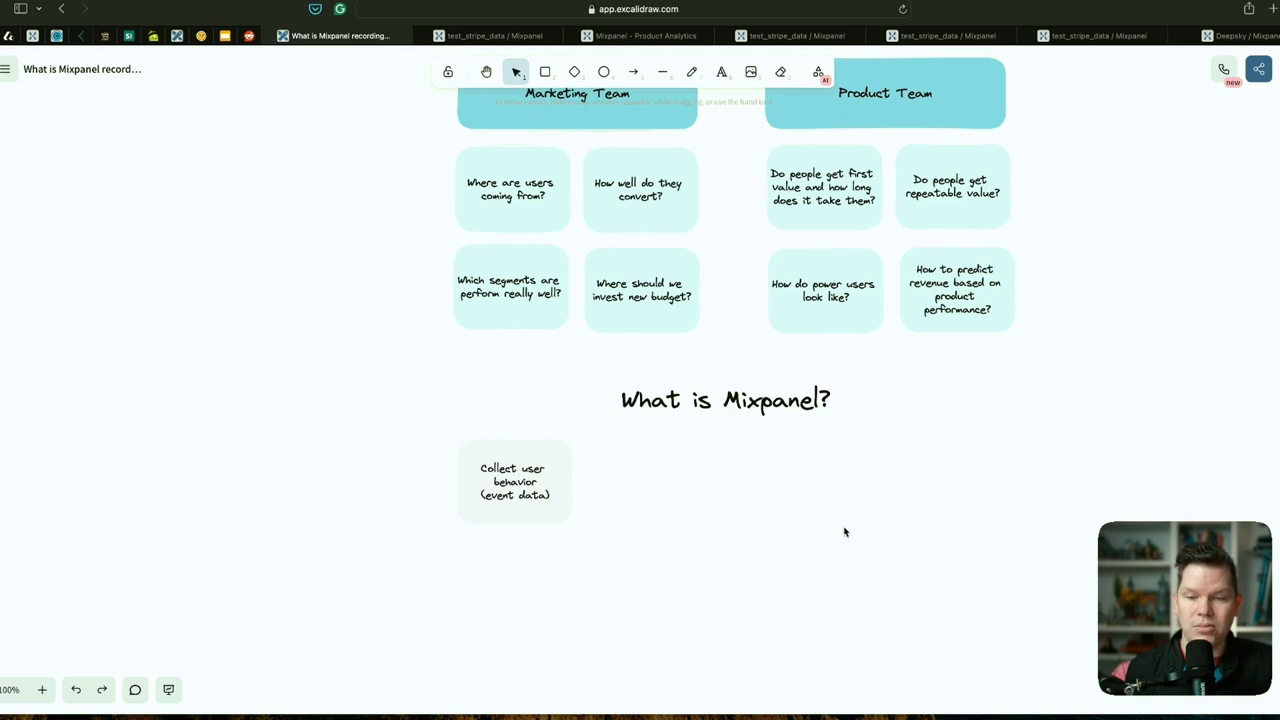
# Add a 'Combine user data' card beside the 'Collect user behavior' card.
pyautogui.press('super+shift+z')
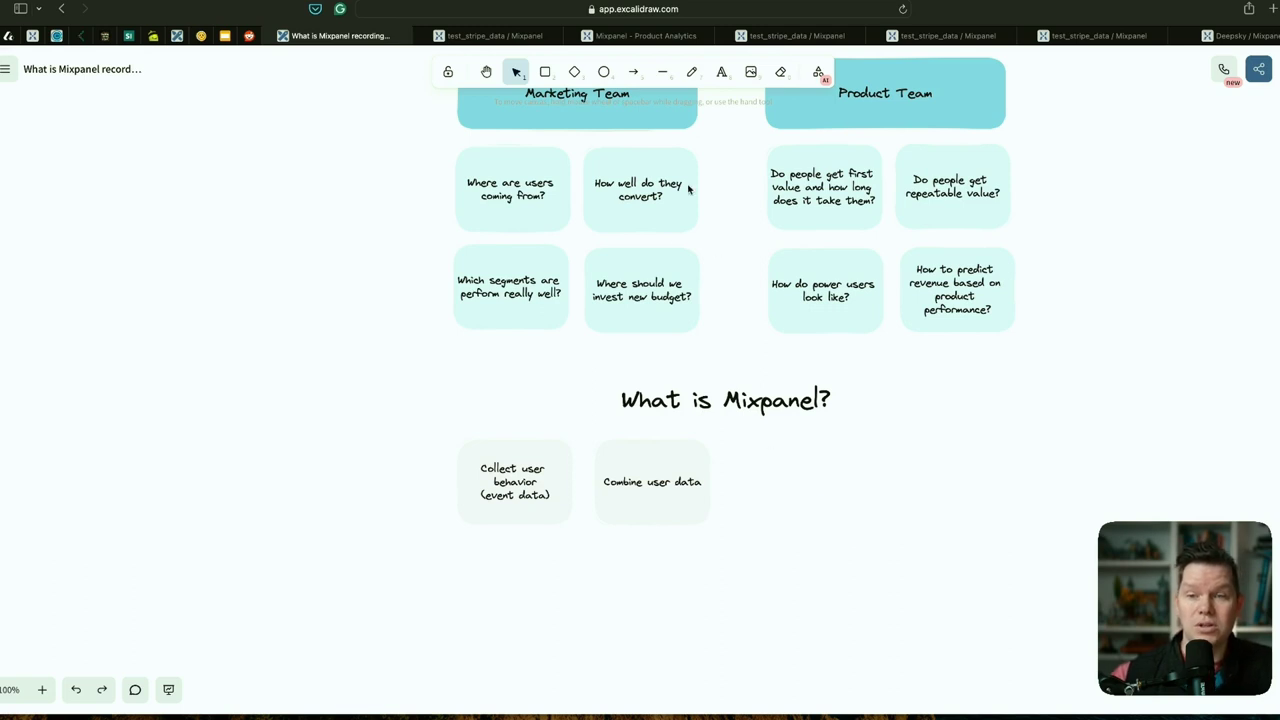
# Show Mixpanel's Warehouse Data page listing the four deepskydata event-table imports.
pyautogui.click(628, 36)
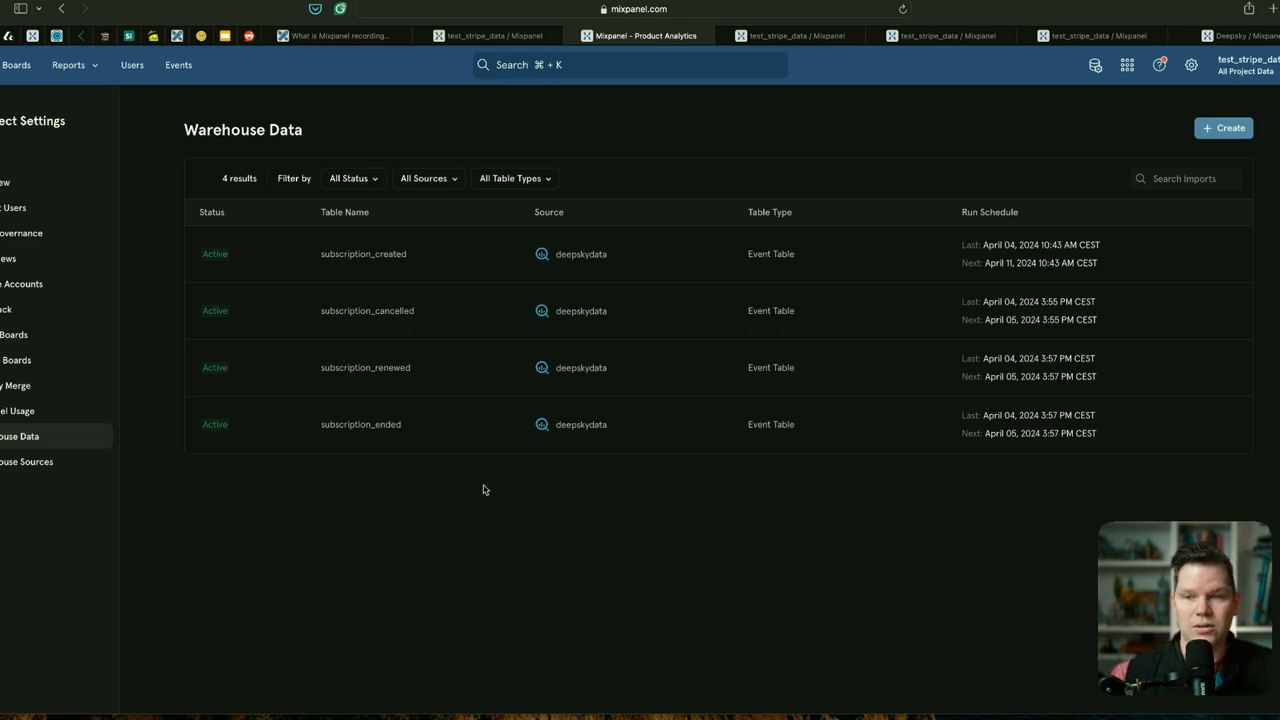
# Return from Mixpanel's Warehouse Data page to the Excalidraw whiteboard.
pyautogui.click(335, 35)
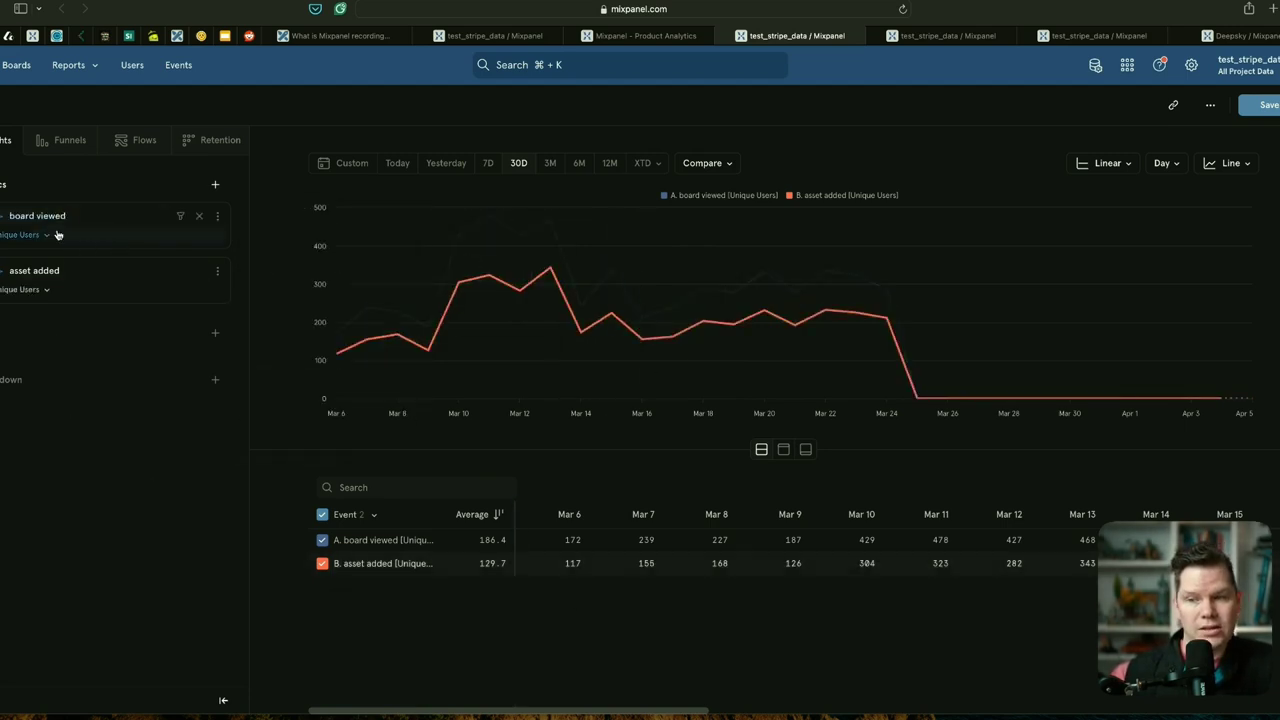
# Bring up the board created → asset added → board shared funnel converting 34.5% overall.
pyautogui.moveTo(53, 224)
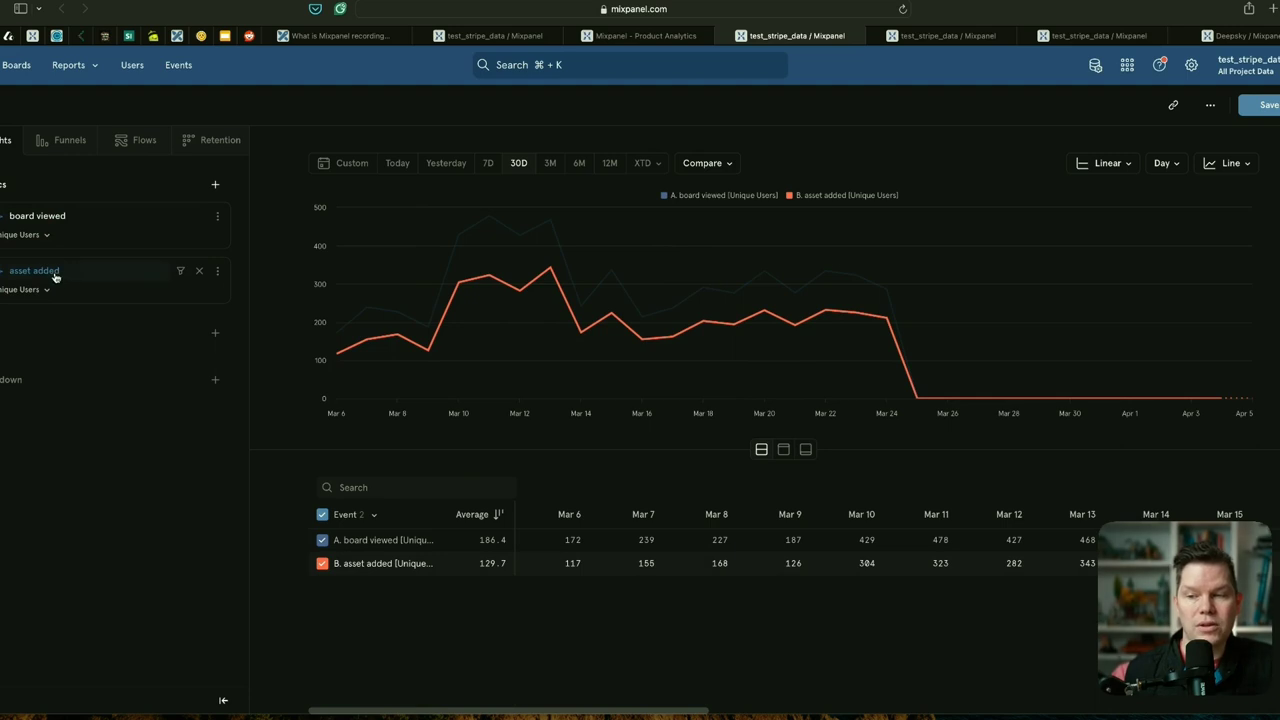
pyautogui.moveTo(52, 277)
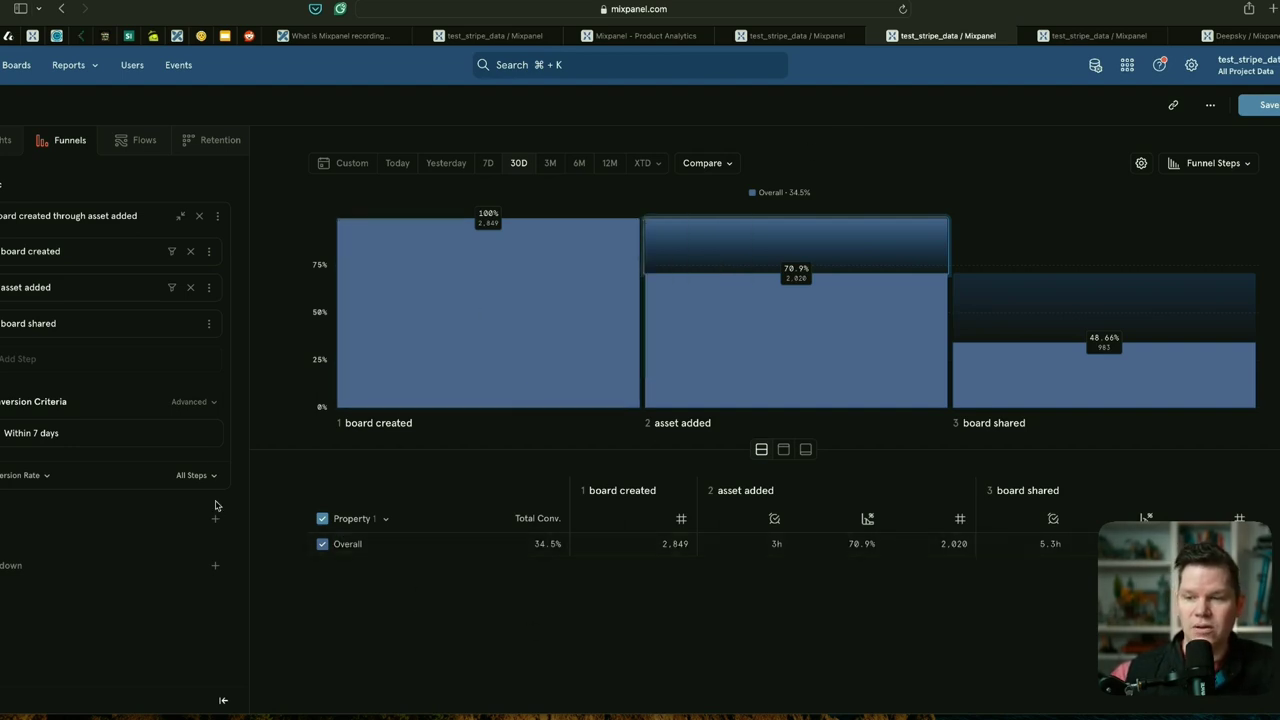
pyautogui.moveTo(39, 255)
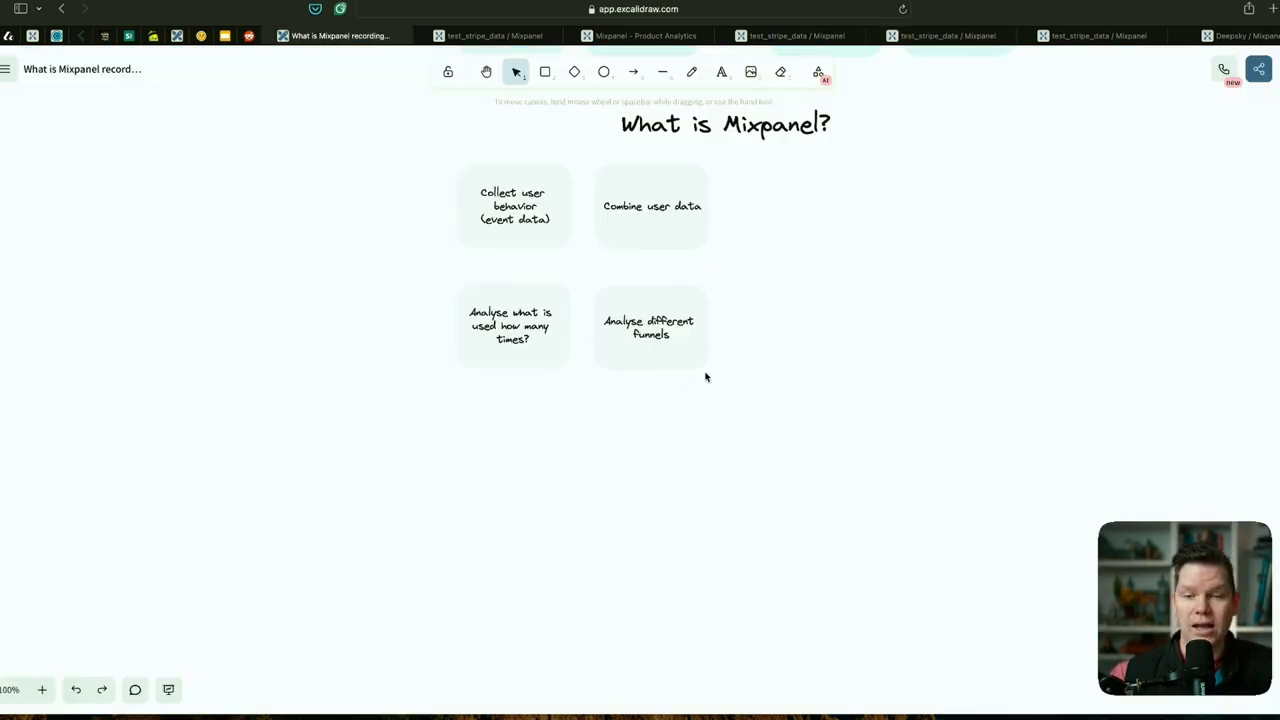
pyautogui.click(663, 320)
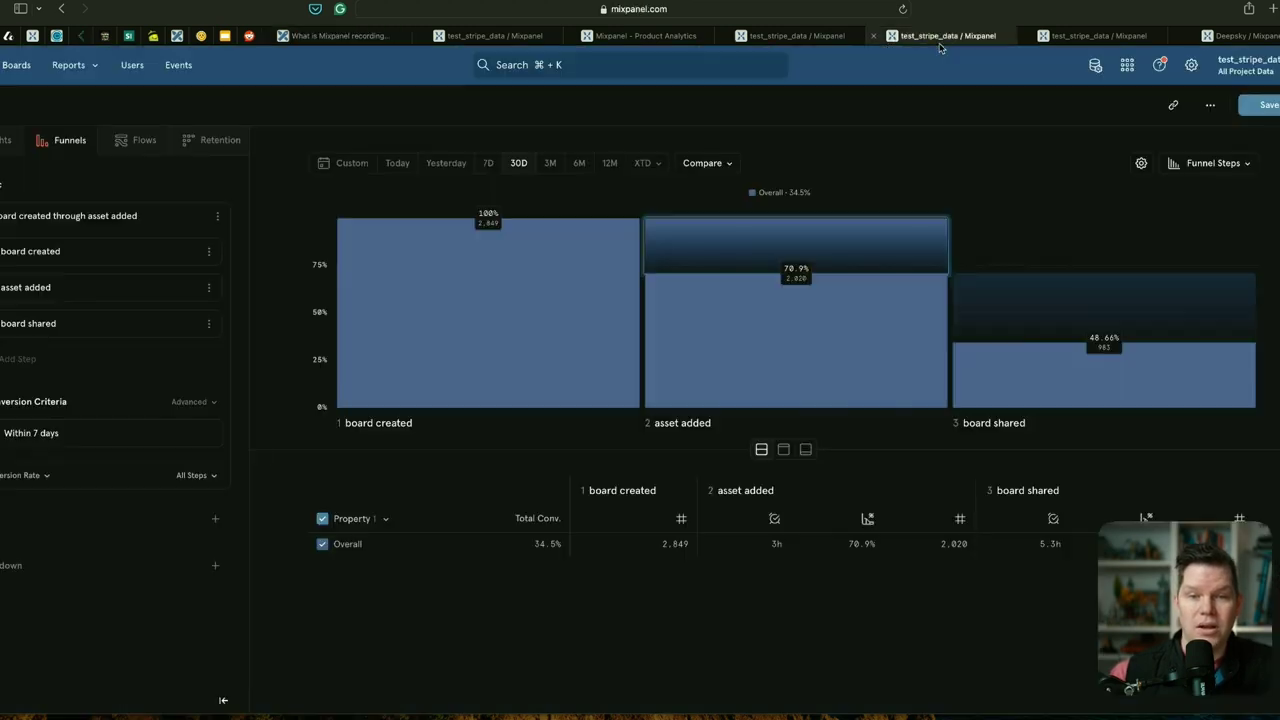
pyautogui.click(932, 37)
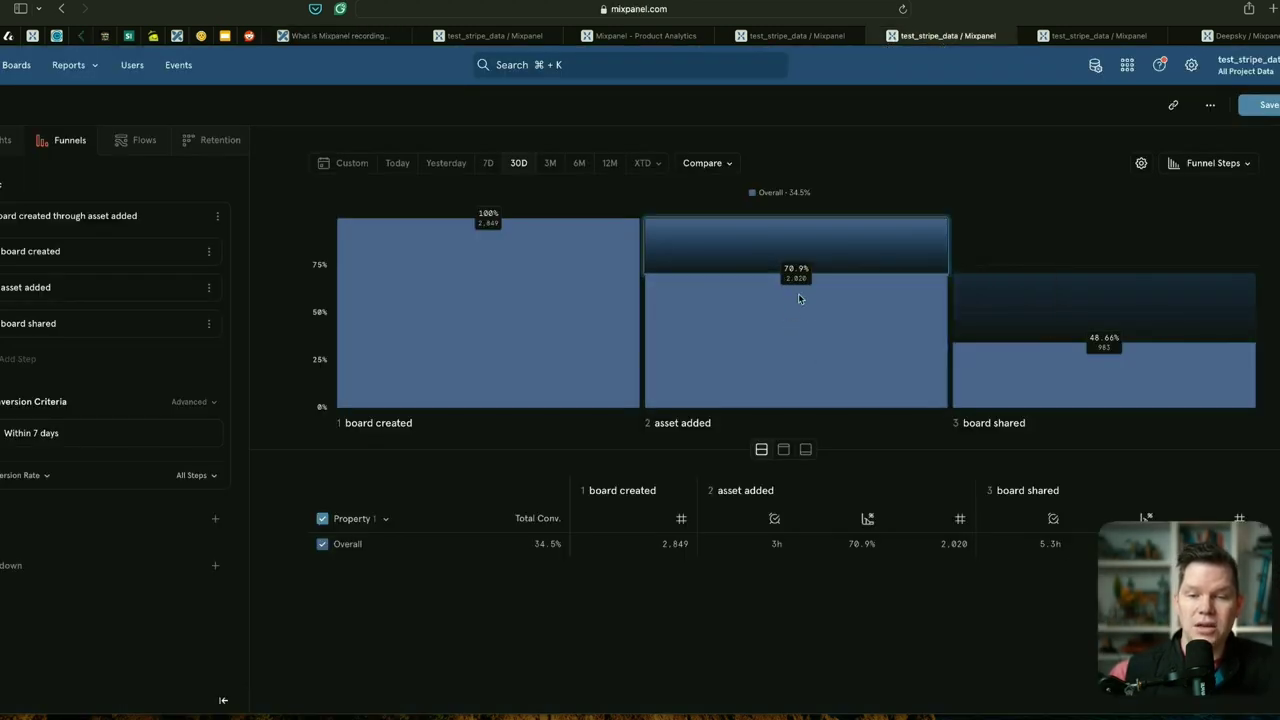
# Review the funnel's step-2 drop-off, then return to the 'What is Mixpanel?' board.
pyautogui.moveTo(807, 325)
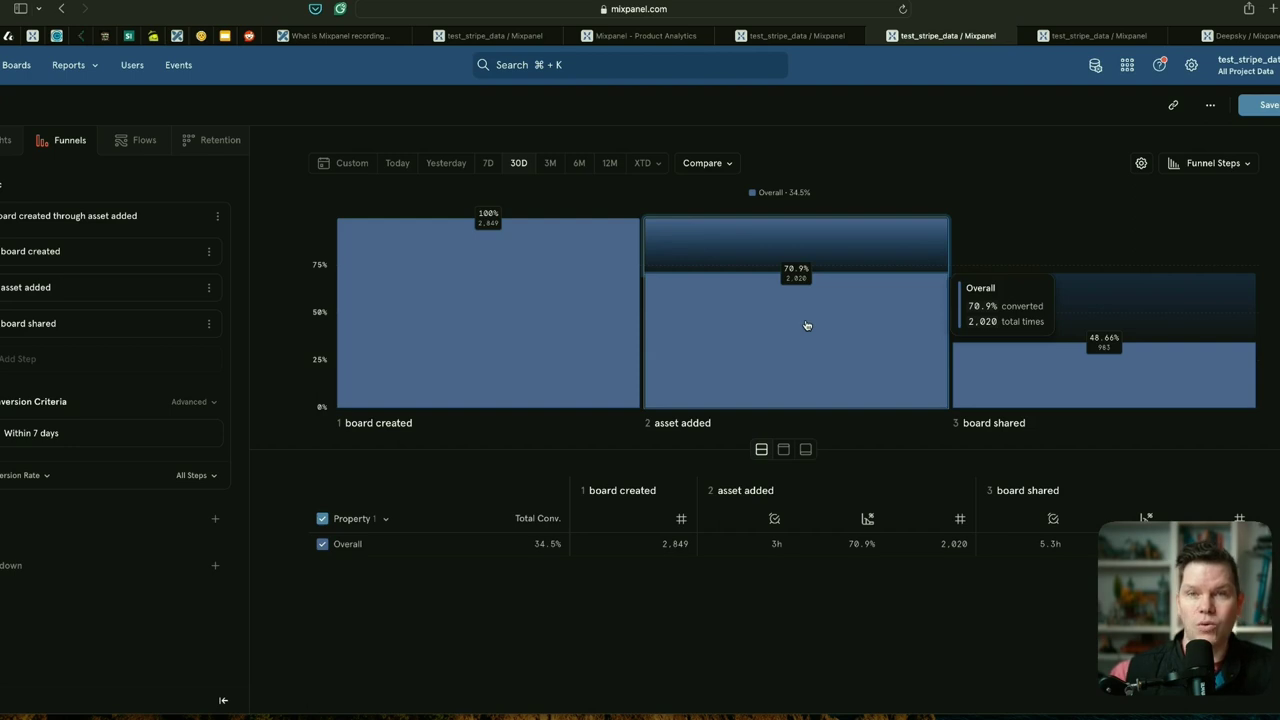
pyautogui.moveTo(530, 288)
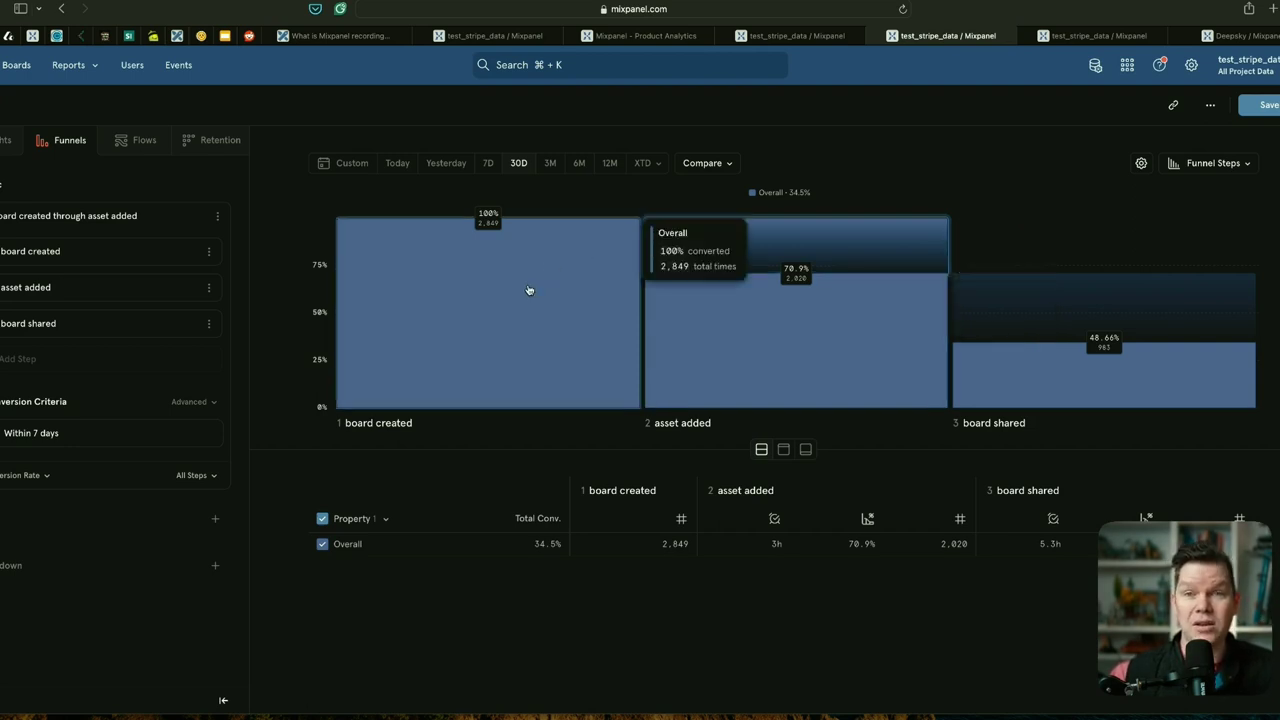
pyautogui.moveTo(745, 295)
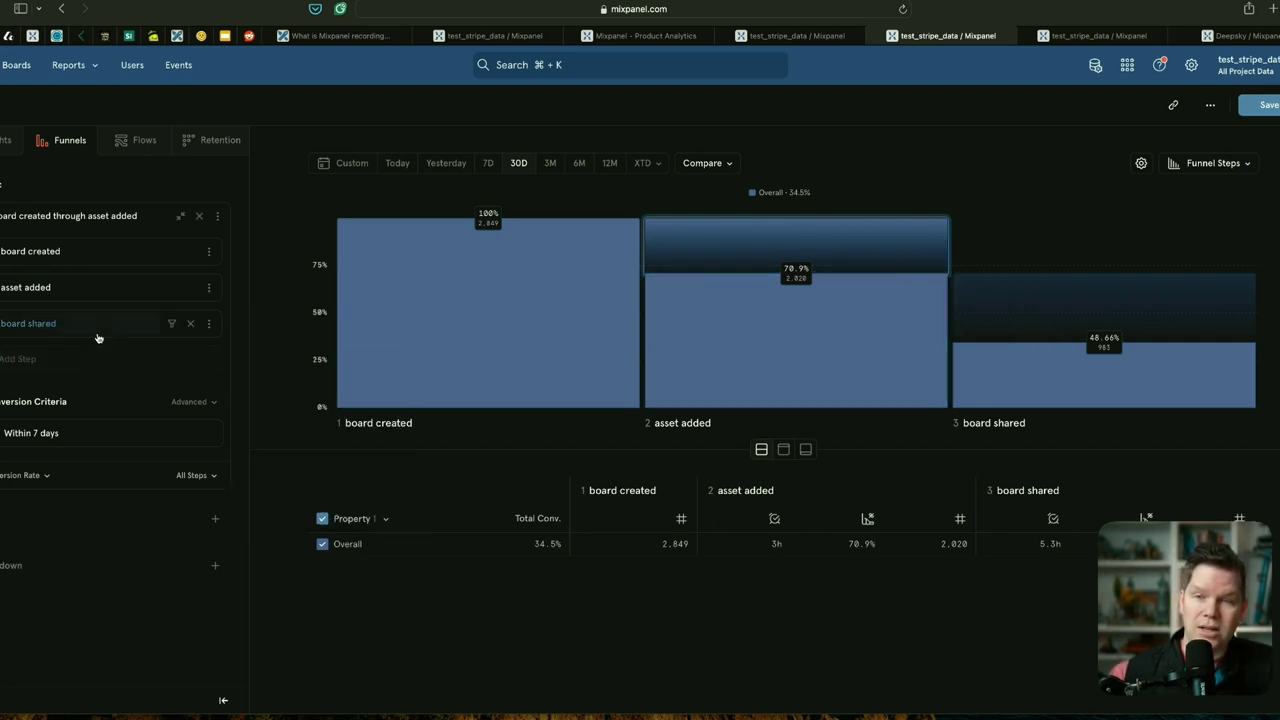
pyautogui.moveTo(98, 338)
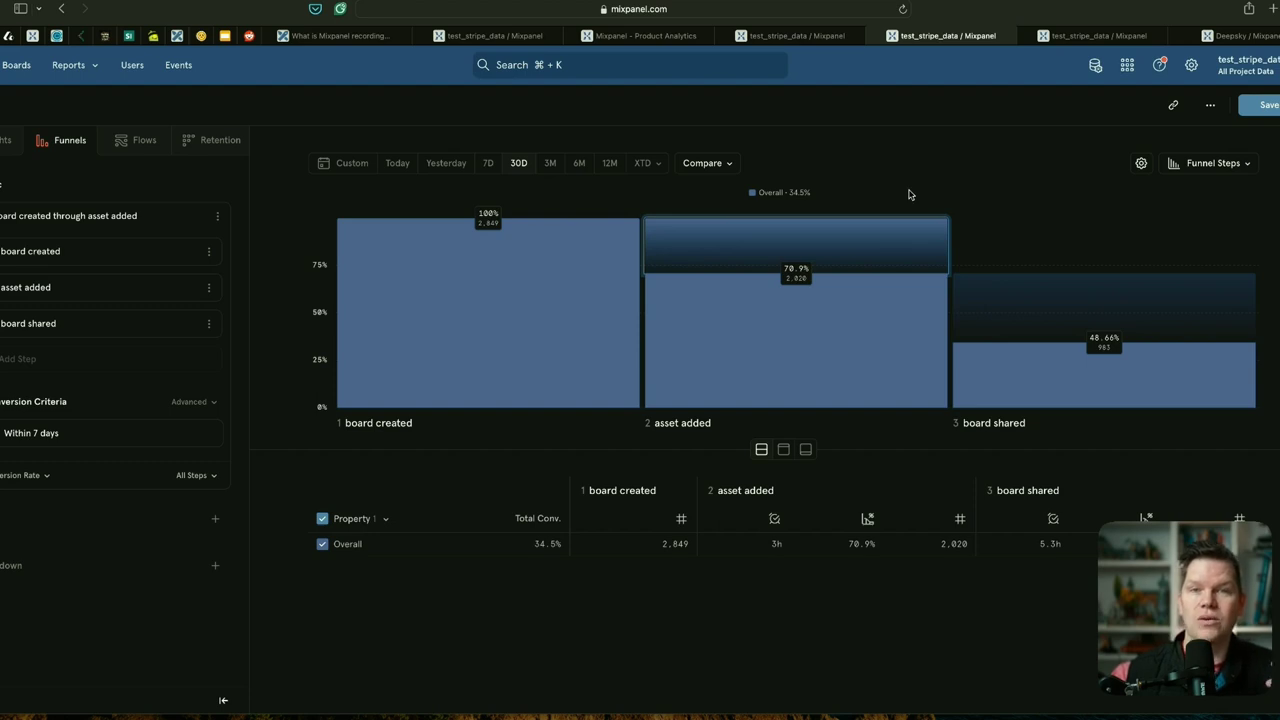
pyautogui.moveTo(818, 243)
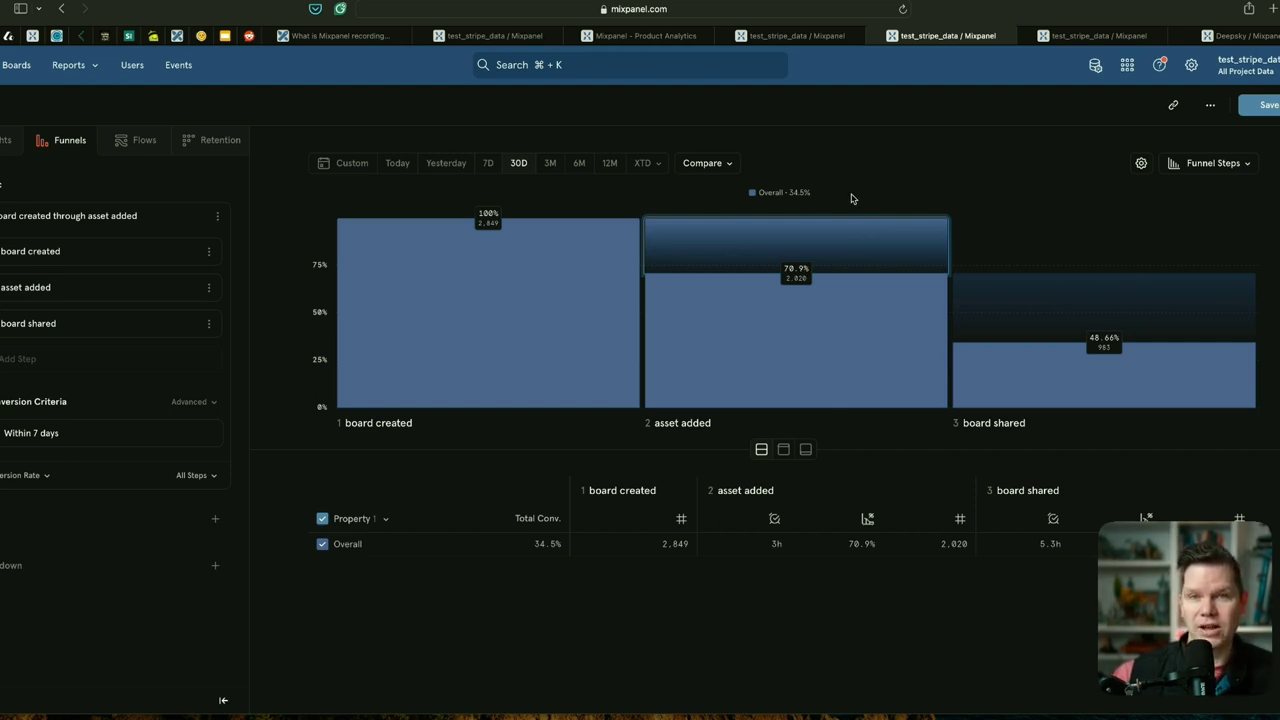
pyautogui.hotkey('ctrl', 'shift', 'Tab')
pyautogui.hotkey('ctrl', 'shift', 'Tab')
pyautogui.hotkey('ctrl', 'shift', 'Tab')
pyautogui.hotkey('ctrl', 'shift', 'Tab')
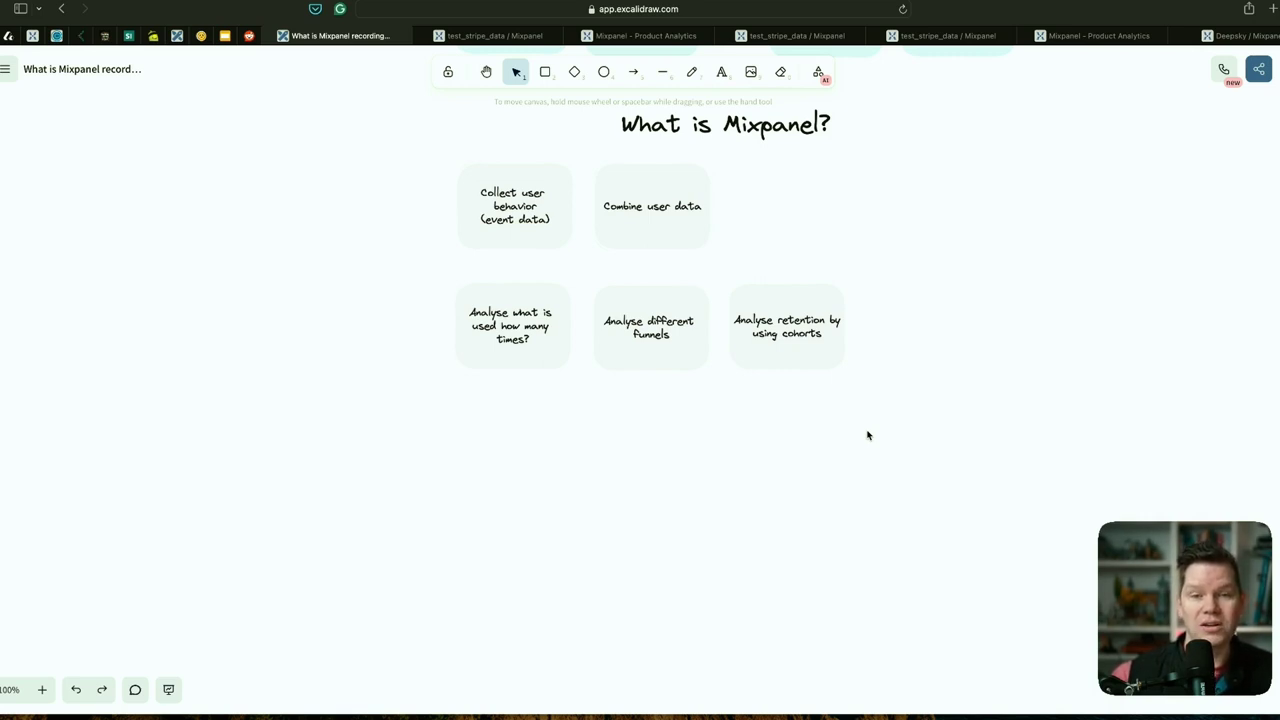
# Open the weekly Retention report of board-created users over 3 months and inspect its event rows.
pyautogui.click(1097, 39)
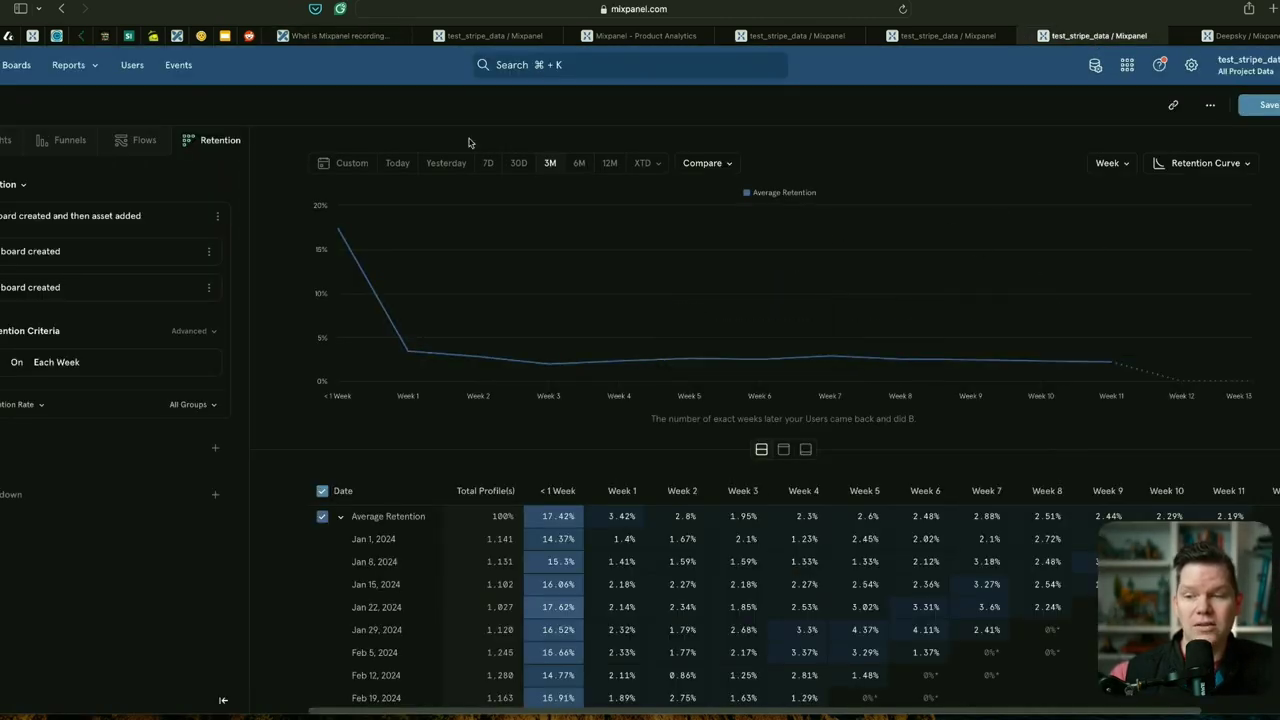
pyautogui.moveTo(117, 259)
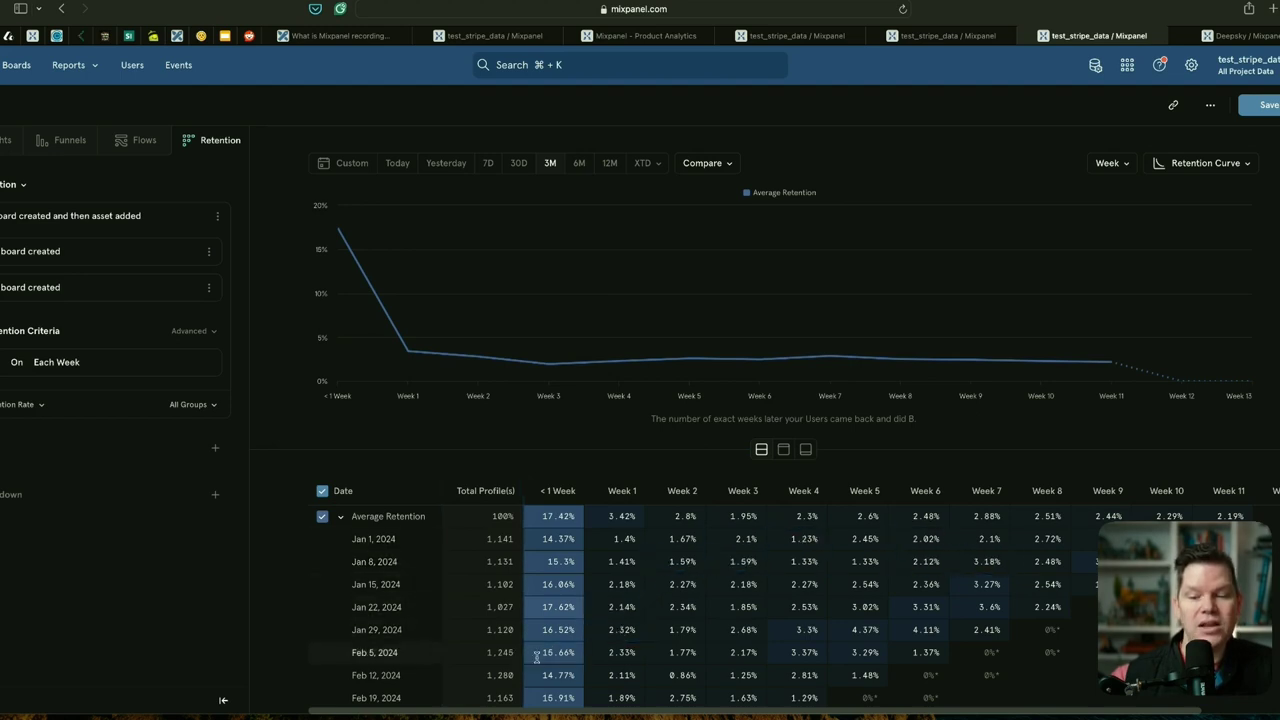
# Scroll the retention table to the March rows, then return to the 'What is Mixpanel?' board.
pyautogui.scroll(-3, 563, 606)
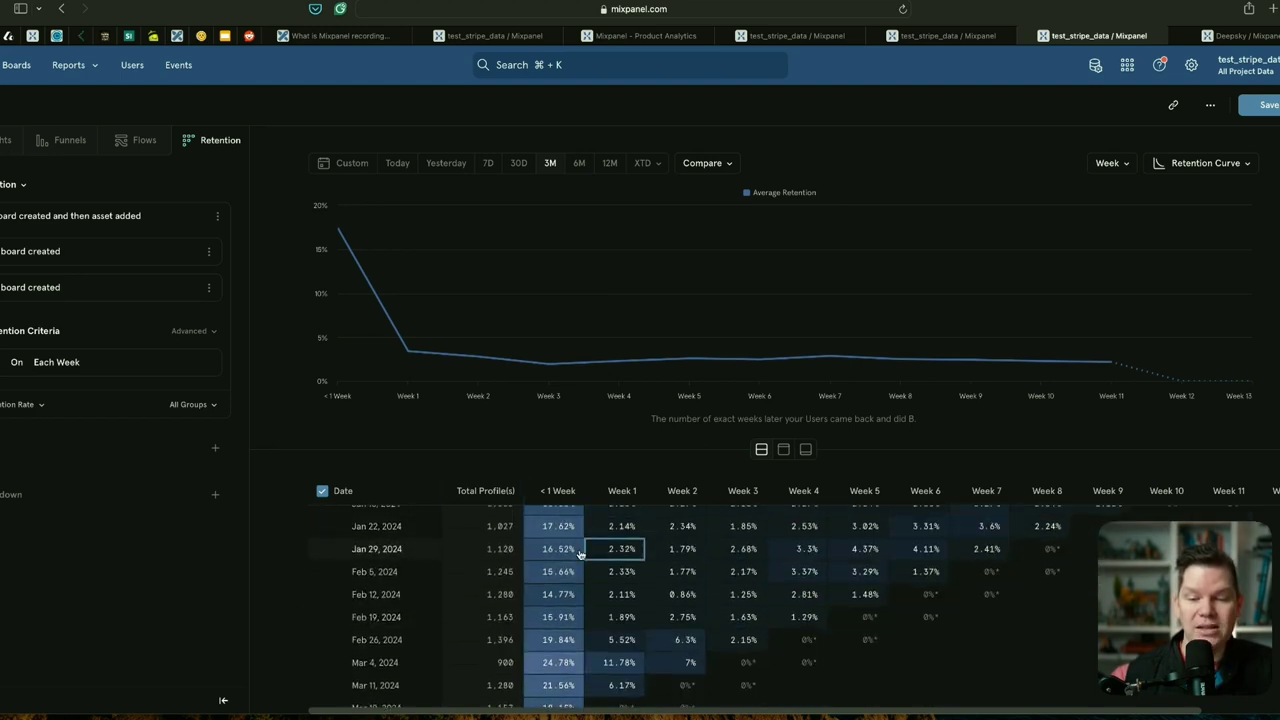
pyautogui.scroll(1, 600, 548)
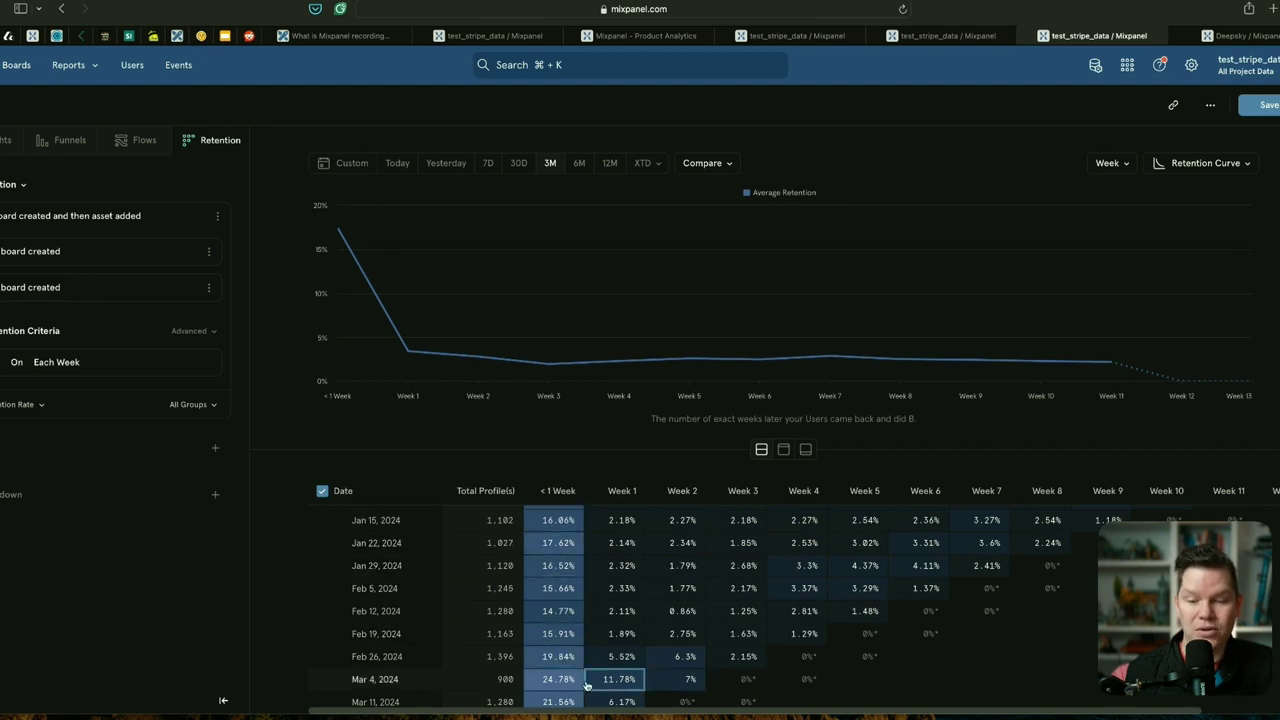
pyautogui.scroll(-2, 580, 678)
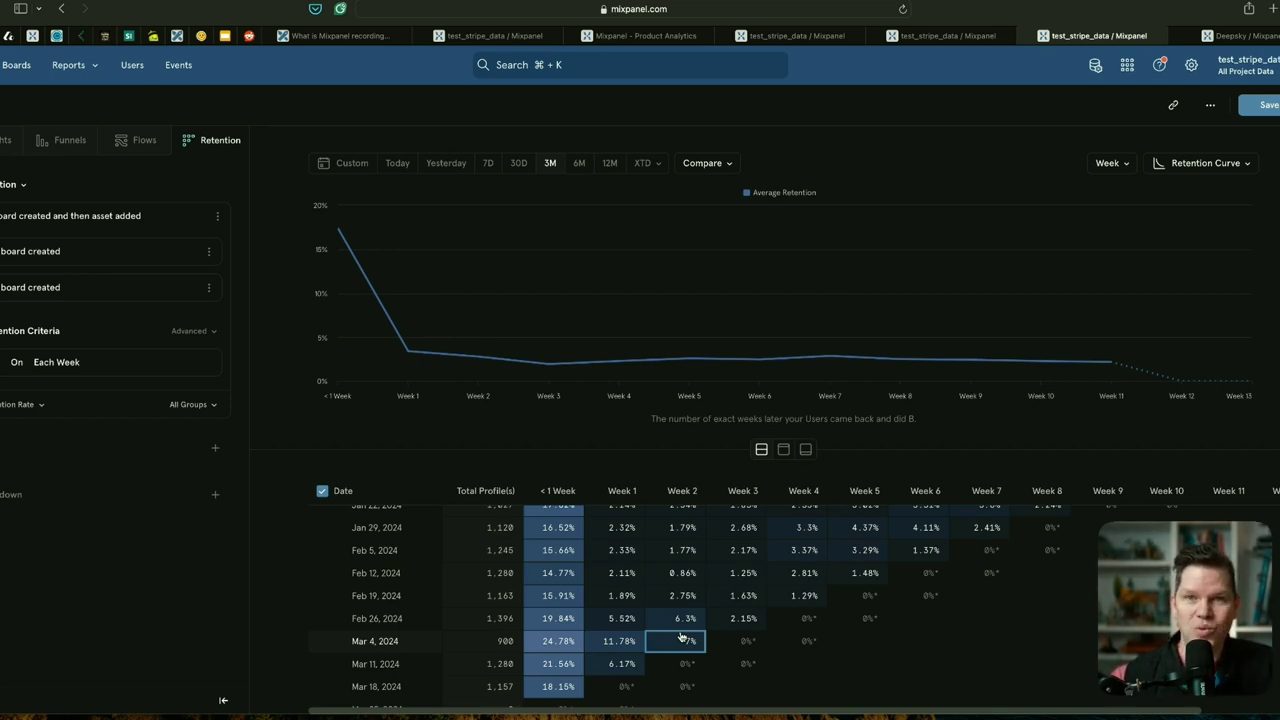
pyautogui.press('super+1')
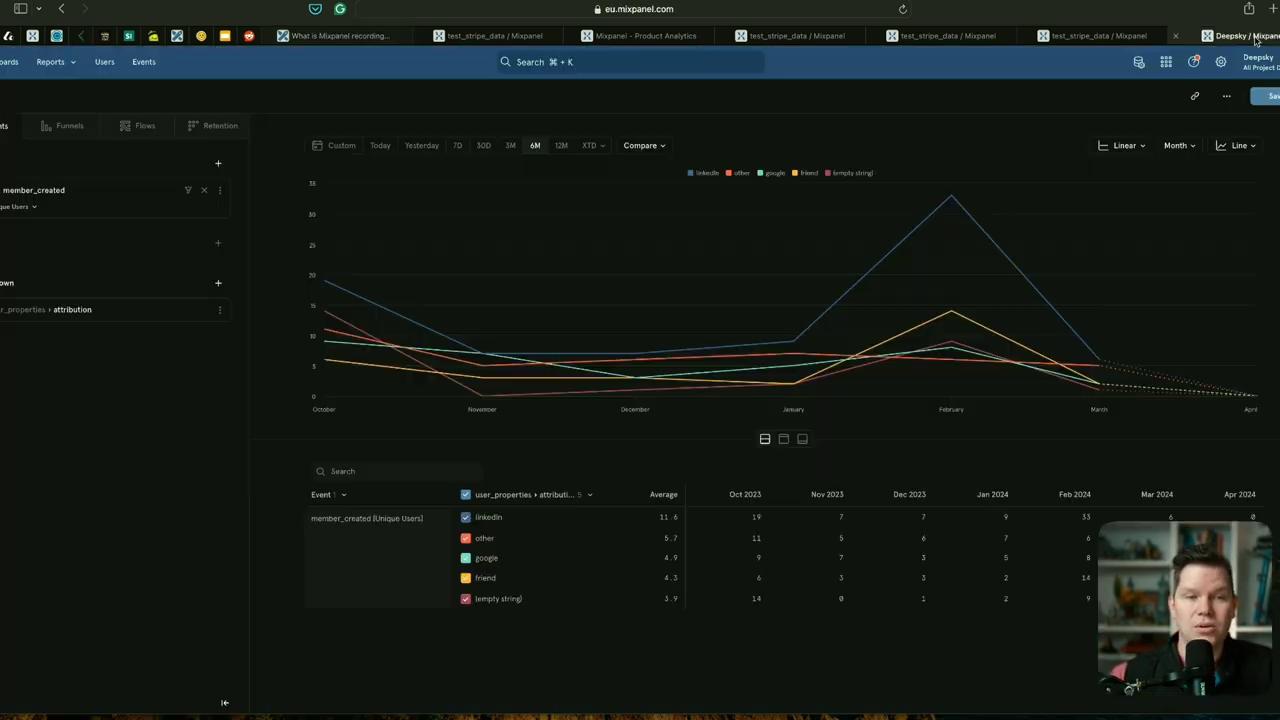
# Open the Deepsky chart of monthly member_created users split by attribution source.
pyautogui.click(1225, 36)
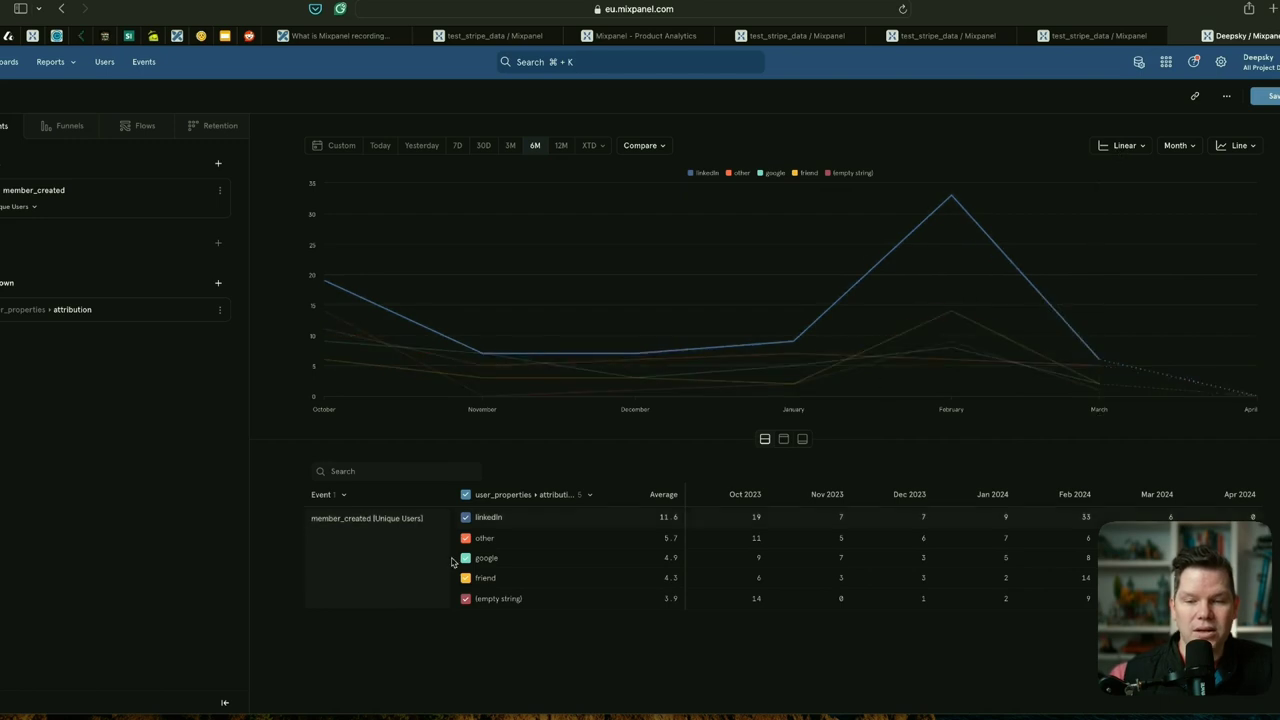
# Open the 30-day funnel report: 2,849 boards created, 70.9% add an asset, 34.5% overall.
pyautogui.click(938, 37)
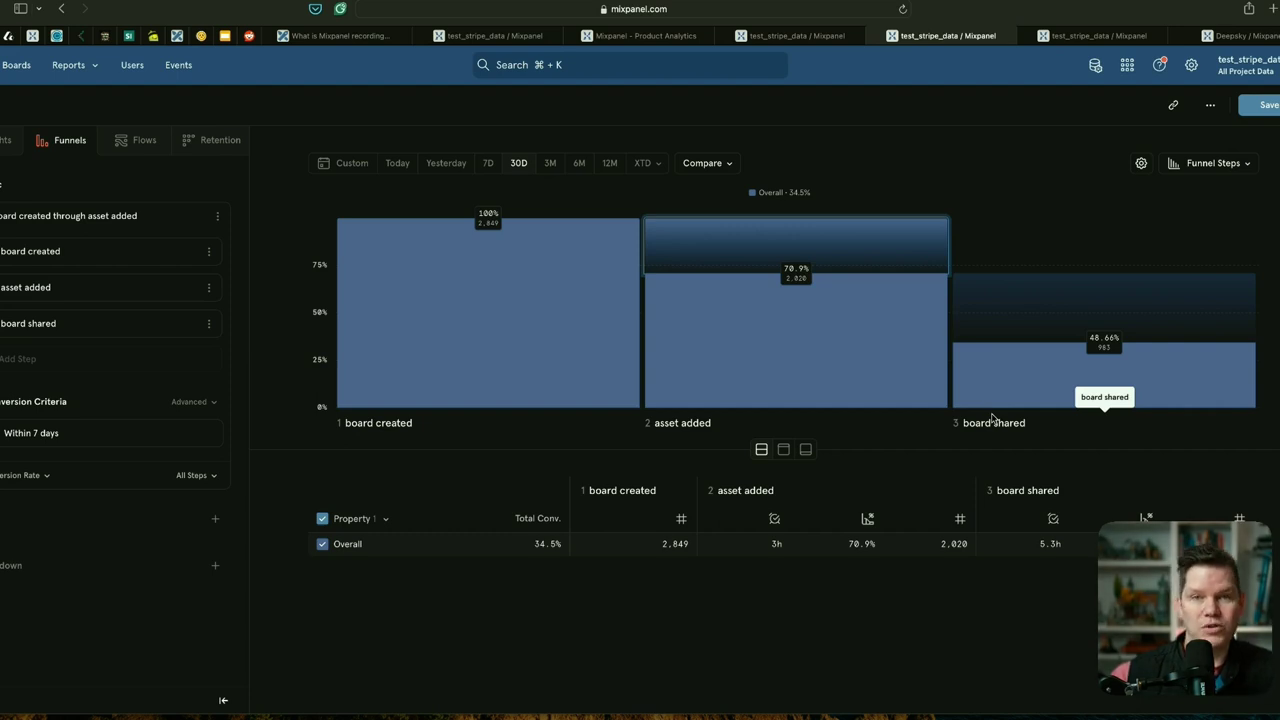
# Flip to the Excalidraw board with its new cards and back to the Mixpanel funnel report.
pyautogui.hotkey('ctrl', 'shift', 'Tab')
pyautogui.hotkey('ctrl', 'shift', 'Tab')
pyautogui.hotkey('ctrl', 'shift', 'Tab')
pyautogui.hotkey('ctrl', 'shift', 'Tab')
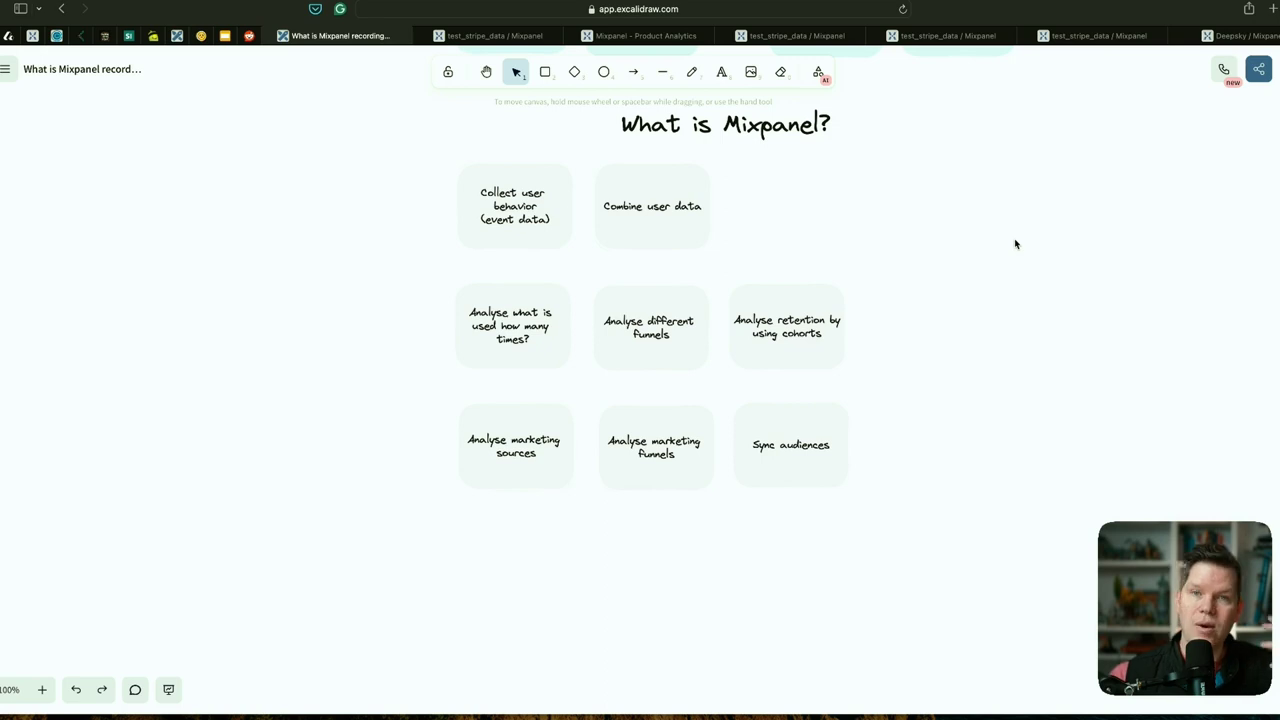
pyautogui.hotkey('ctrl', 'Tab')
pyautogui.hotkey('ctrl', 'Tab')
pyautogui.hotkey('ctrl', 'Tab')
pyautogui.hotkey('ctrl', 'Tab')
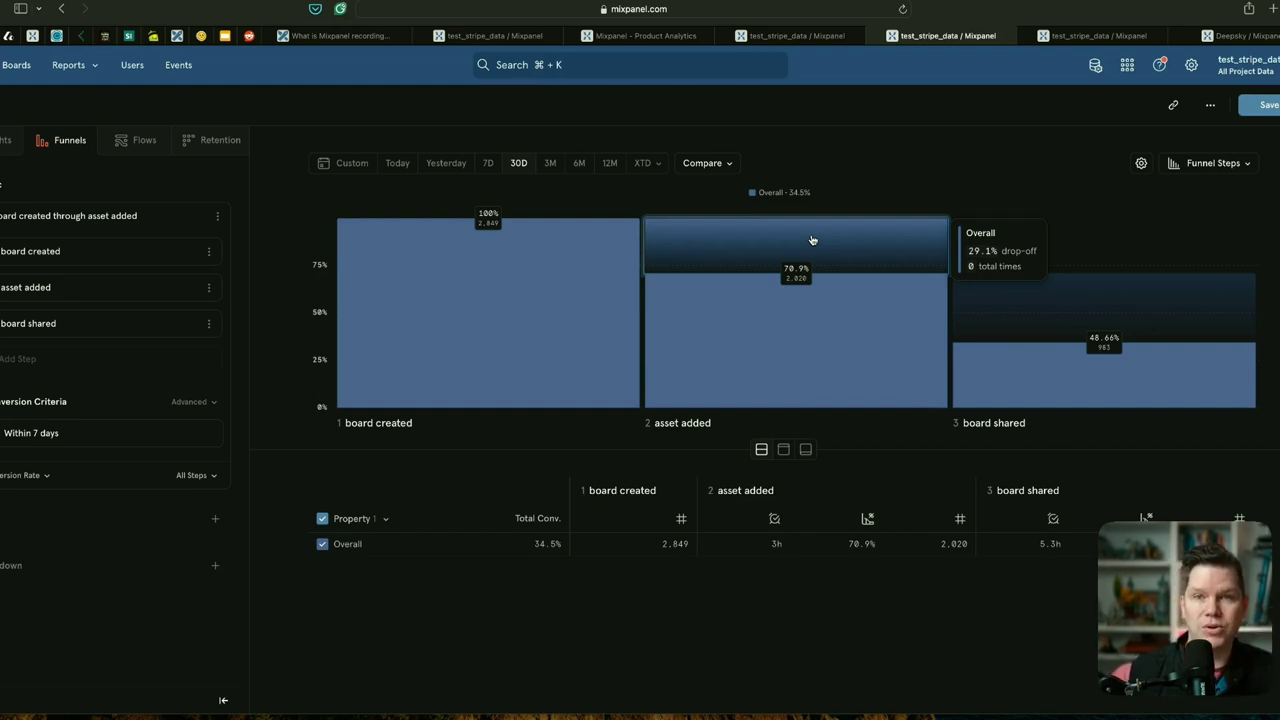
# Save the users who dropped off after the asset added step as a new cohort.
pyautogui.click(840, 260)
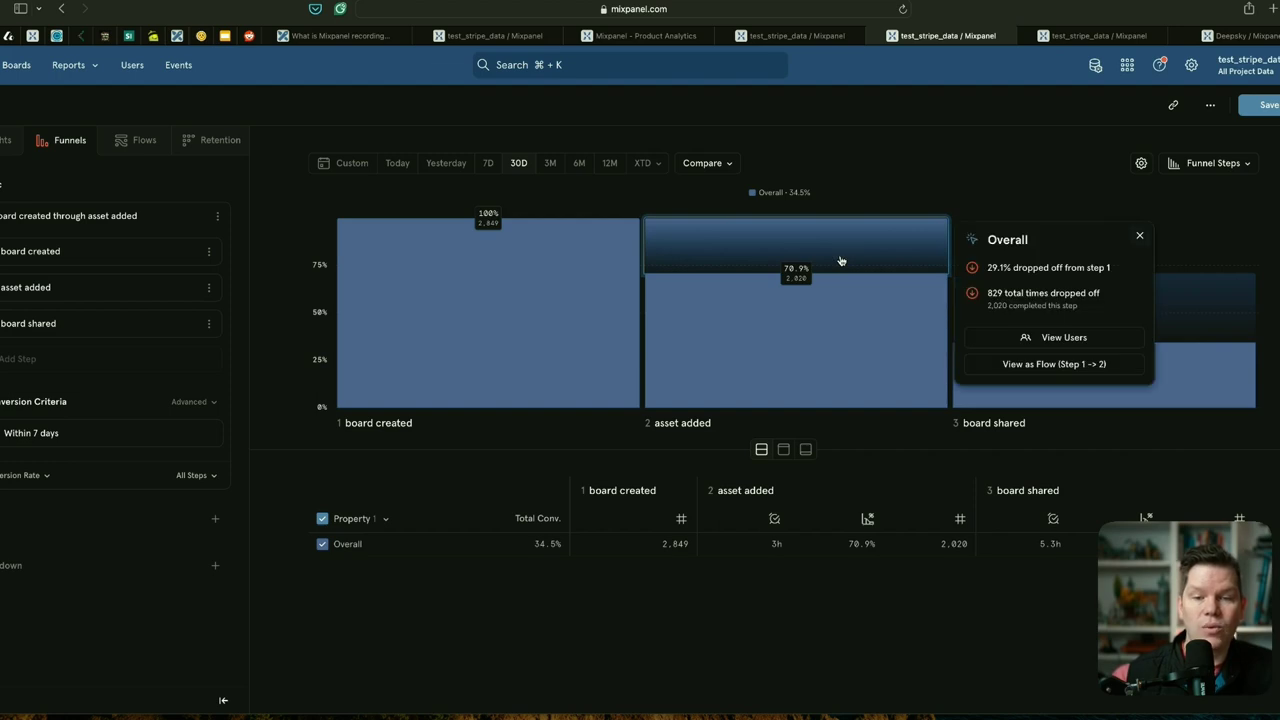
pyautogui.click(1074, 336)
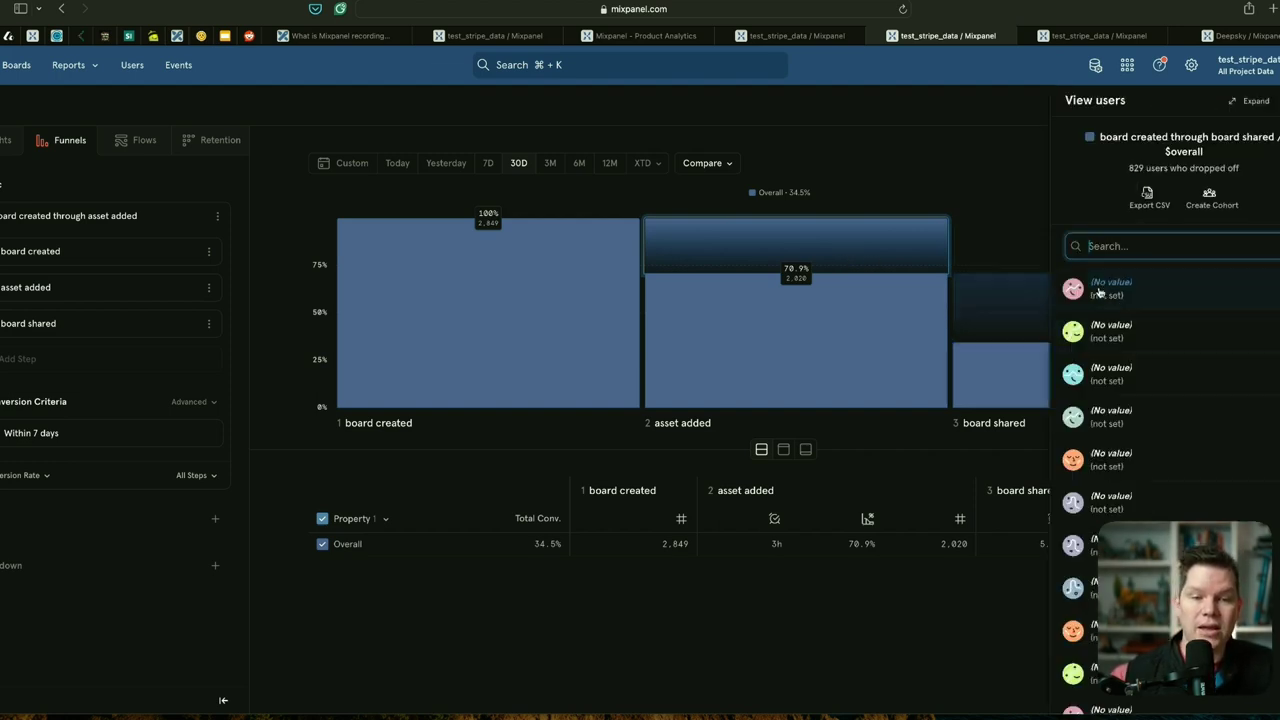
pyautogui.click(1215, 202)
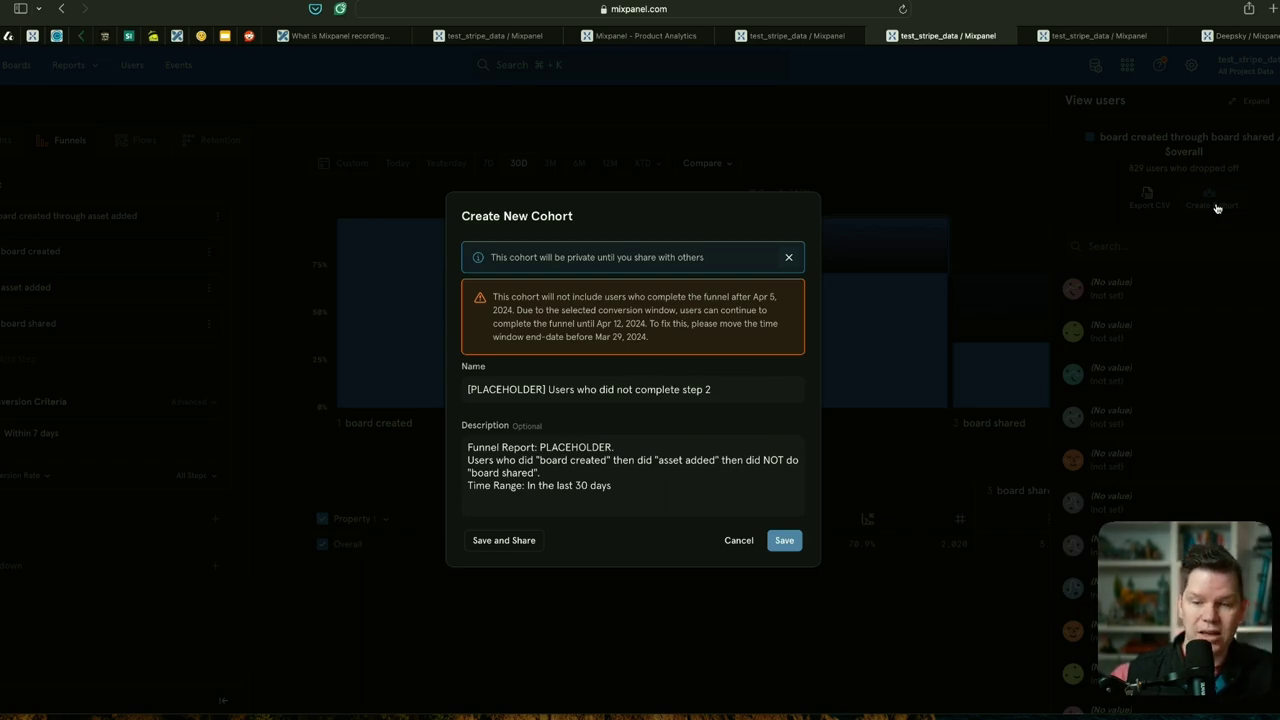
pyautogui.click(784, 540)
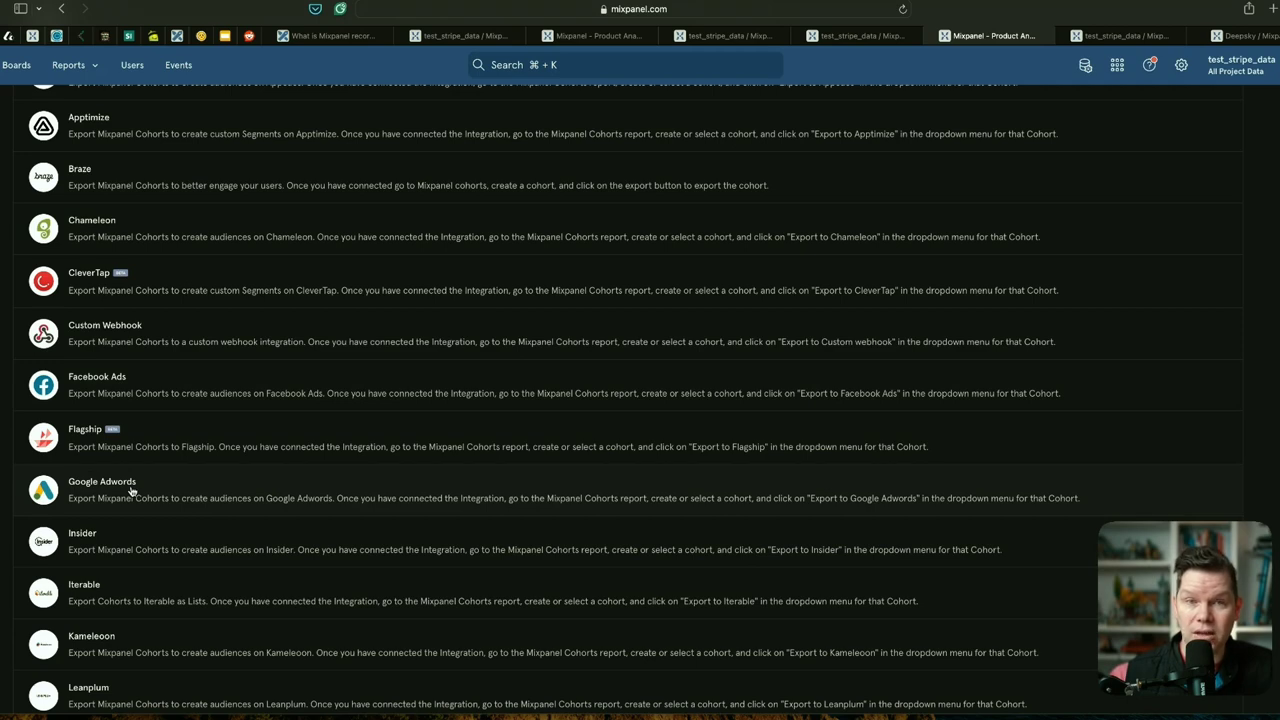
pyautogui.scroll(-5, 277, 460)
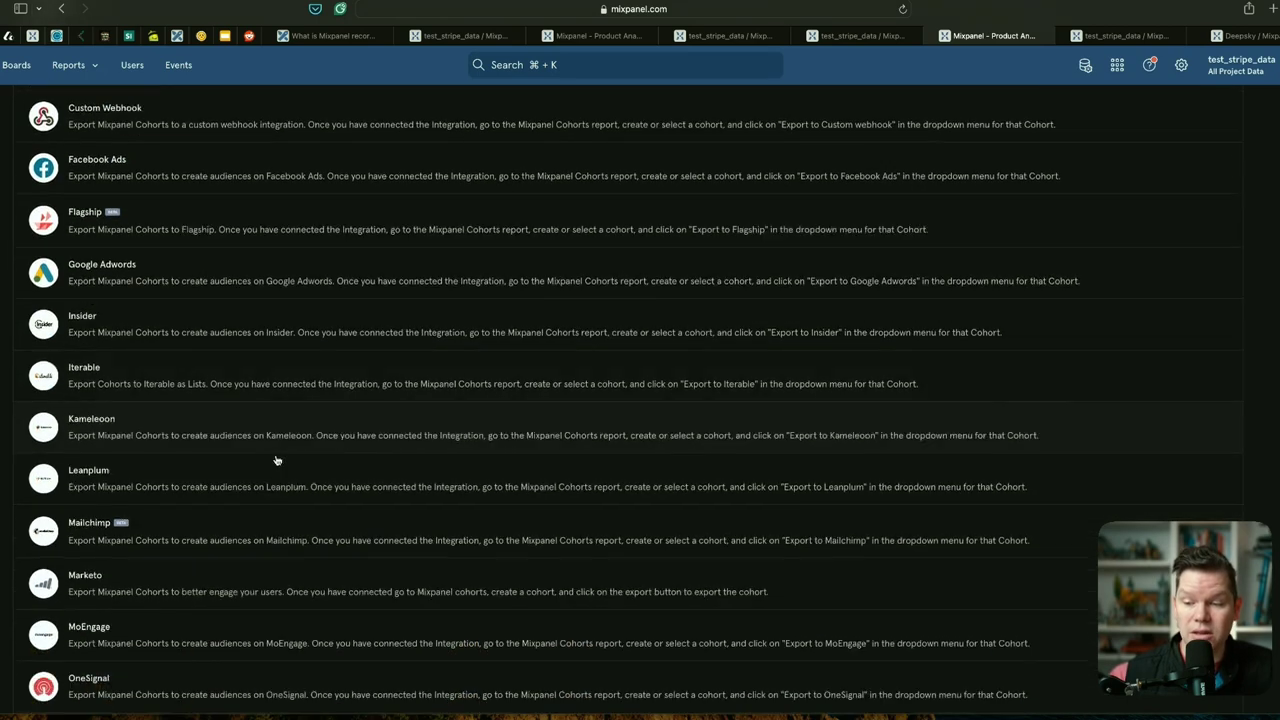
pyautogui.scroll(-1, 277, 460)
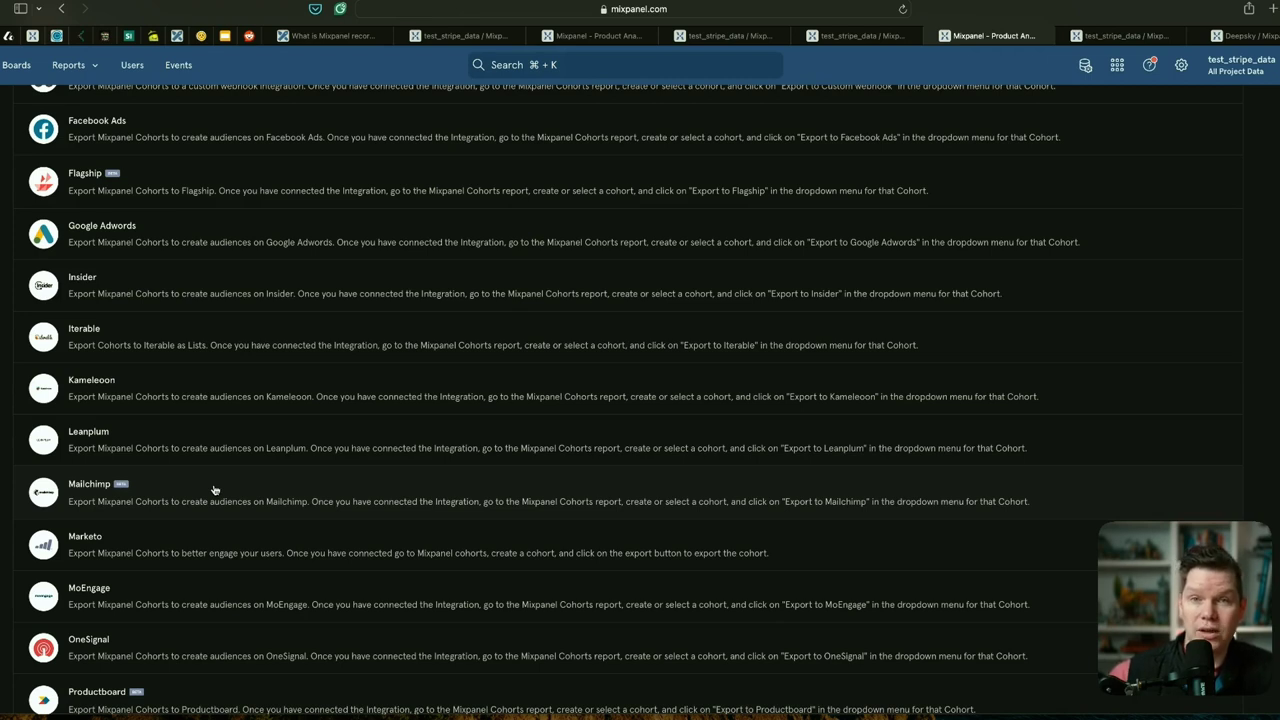
# Add teal Marketing Team and Product Team boxes below the capability cards, plus a 'Build better customer experiences' card beneath.
pyautogui.click(348, 37)
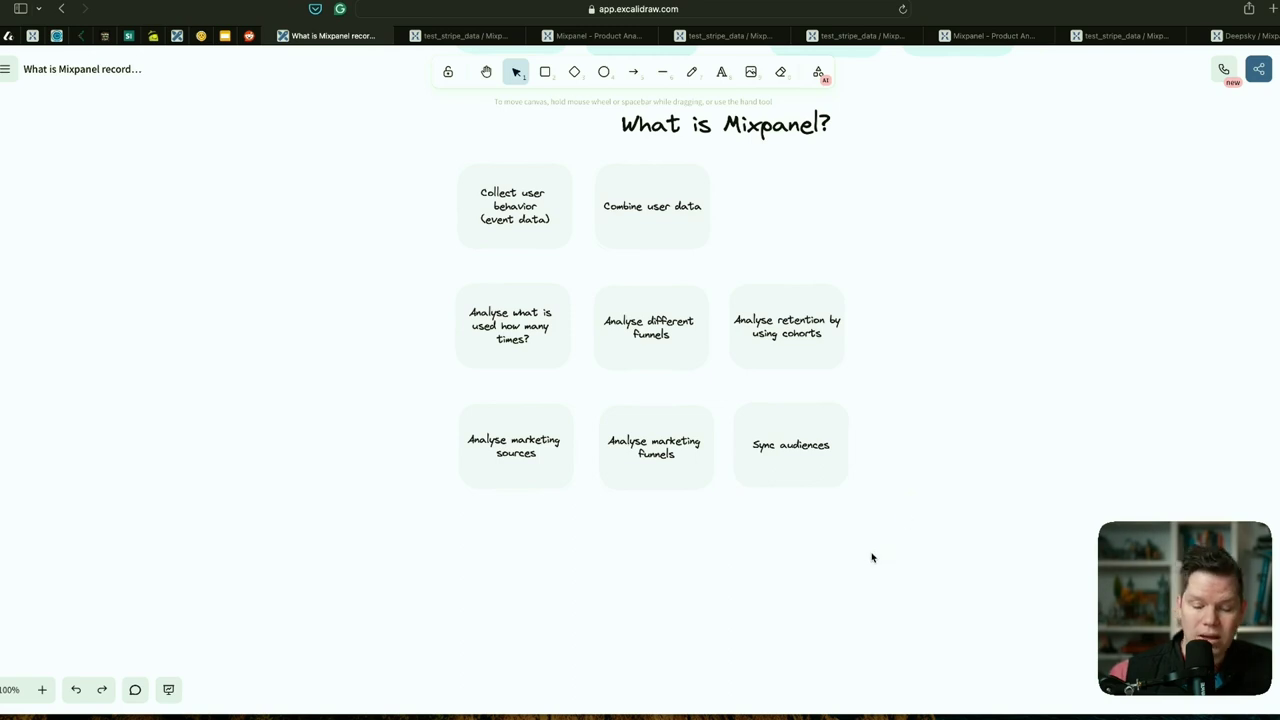
pyautogui.press('super+shift+z')
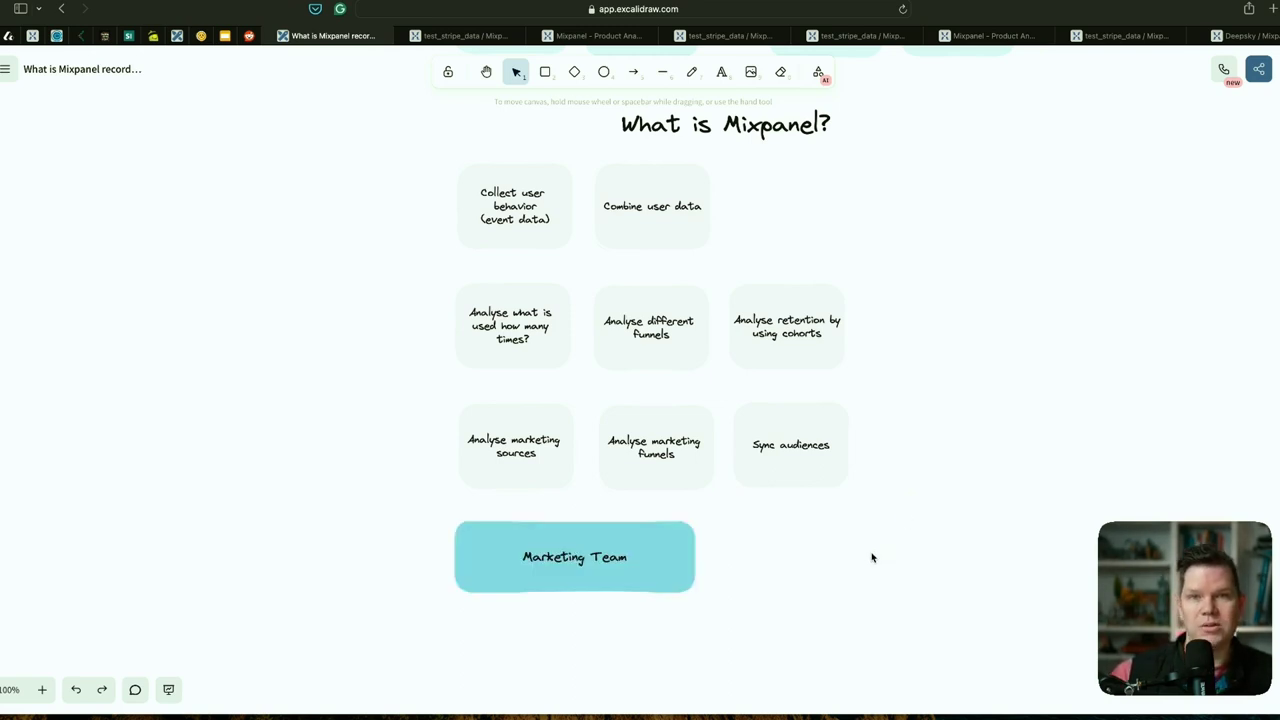
pyautogui.press('super+shift+z')
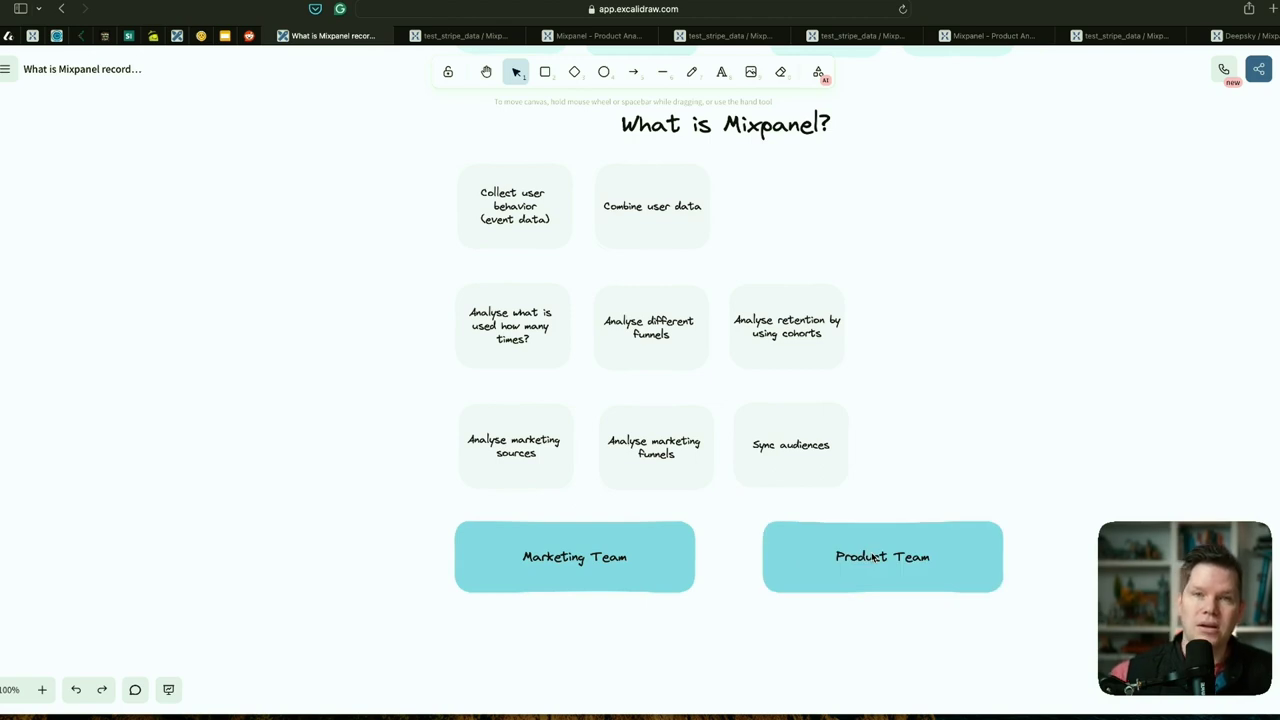
pyautogui.scroll(-5, 850, 520)
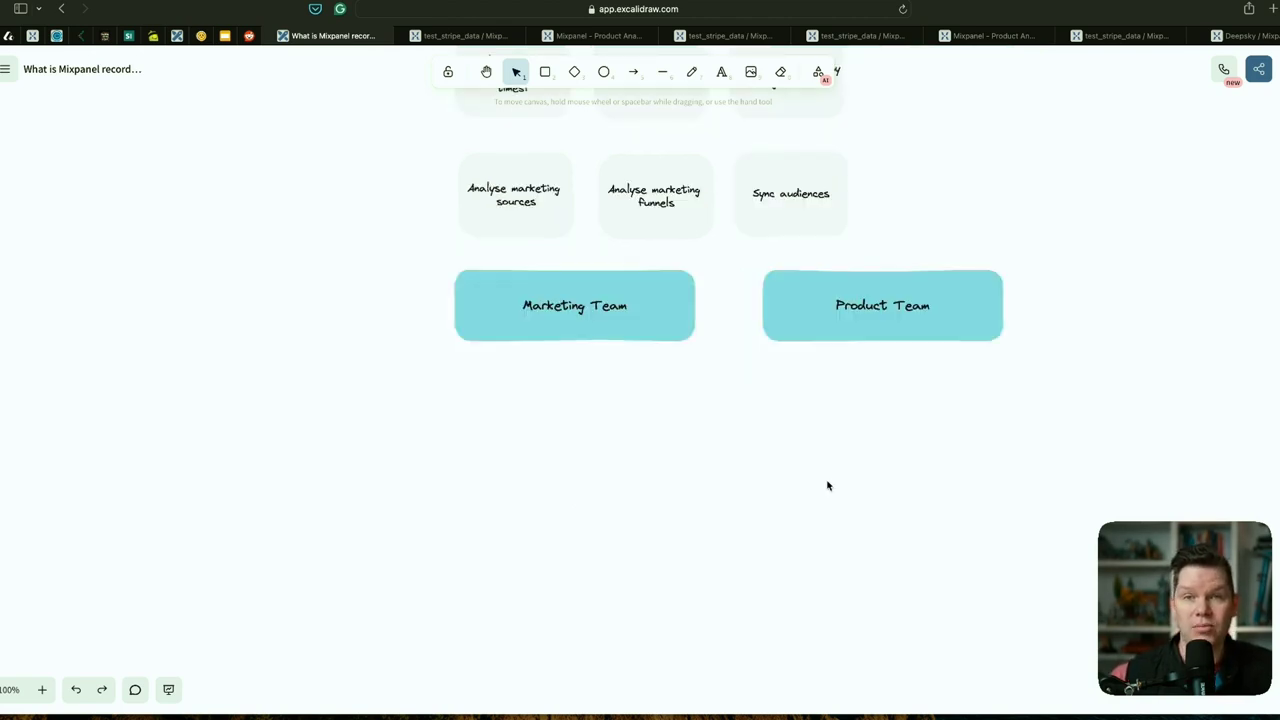
pyautogui.press('super+shift+z')
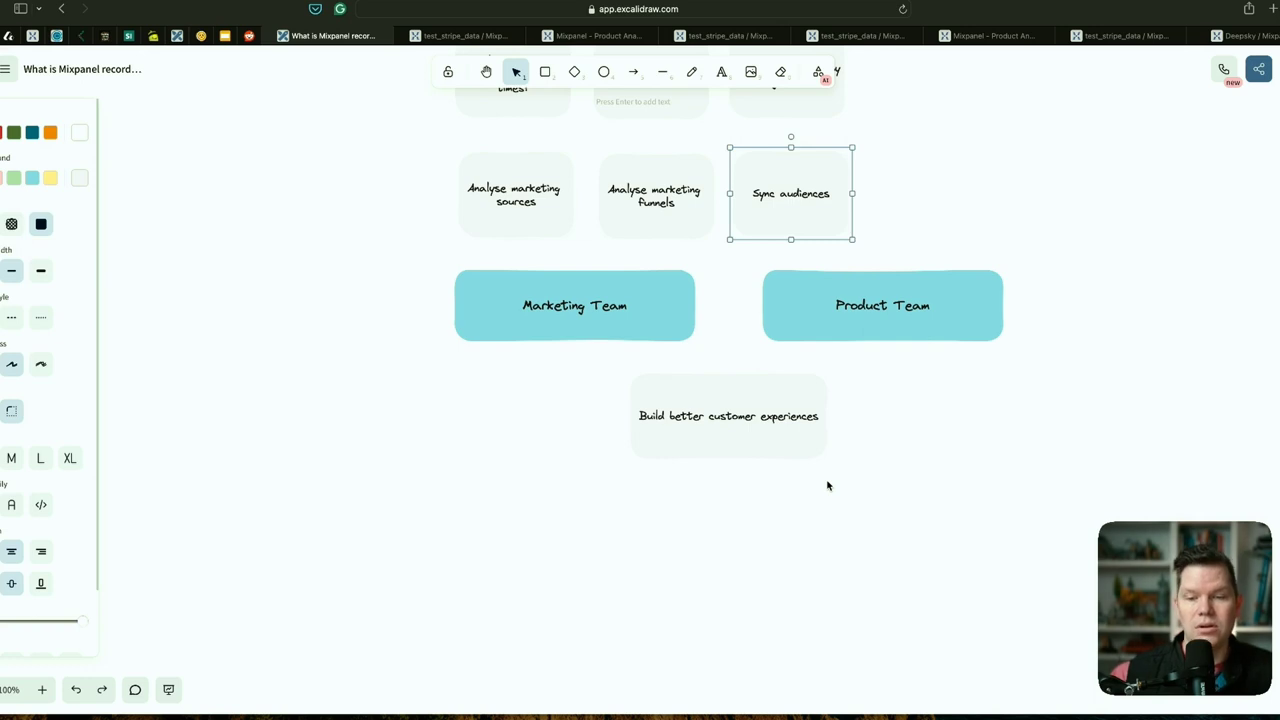